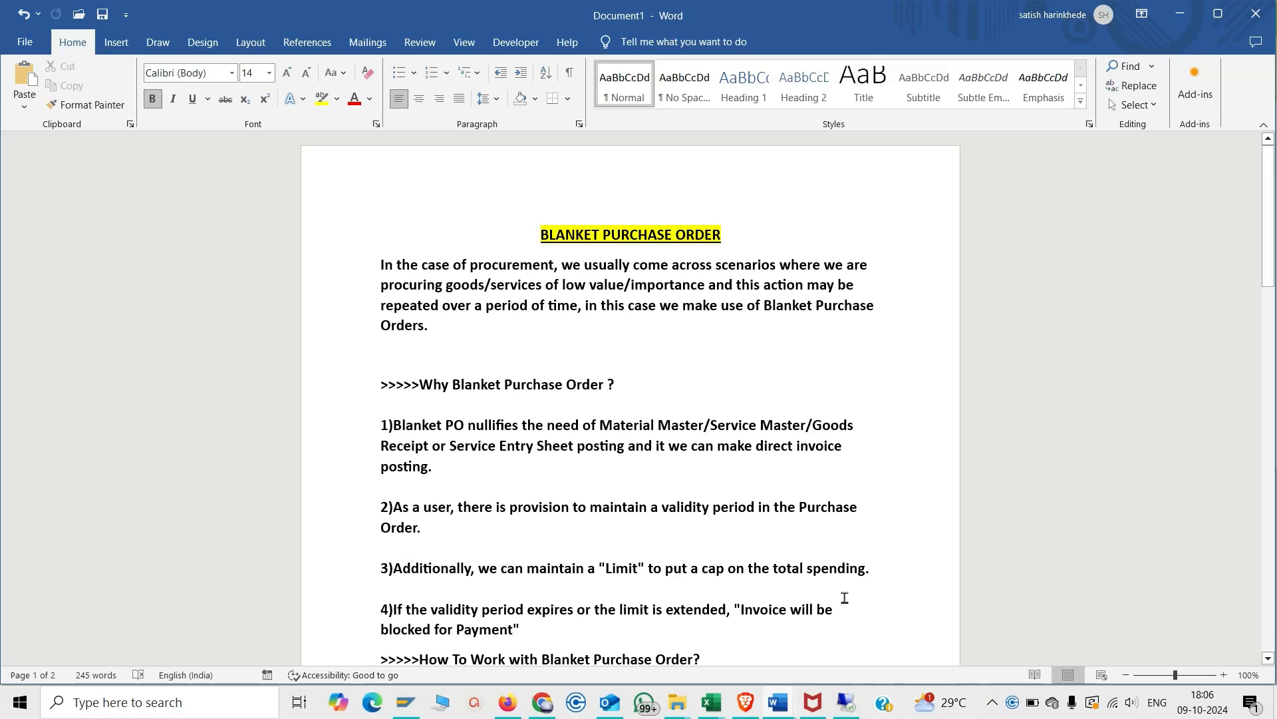
Switch to the remote SAP session and start transaction me21n to create a purchase order.
{"action": "left_click", "coordinate": [846, 703]}
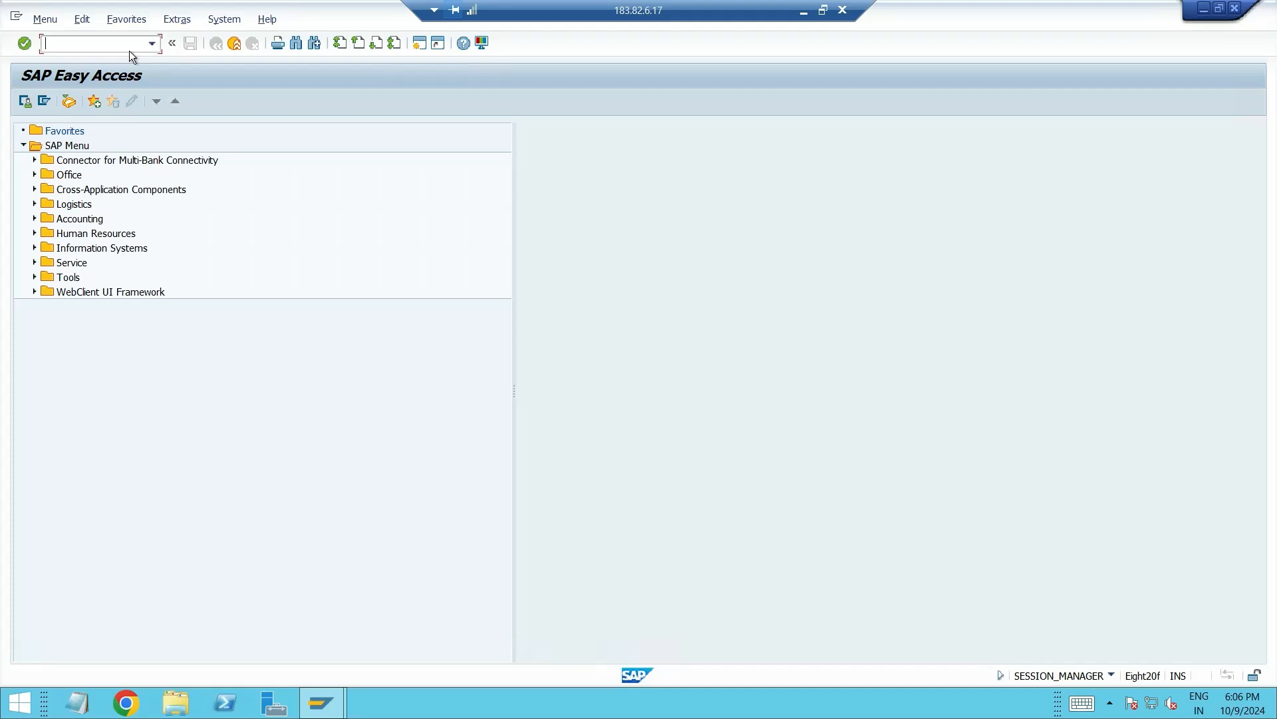
{"action": "type", "text": "me21n"}
{"action": "key", "text": "Return"}
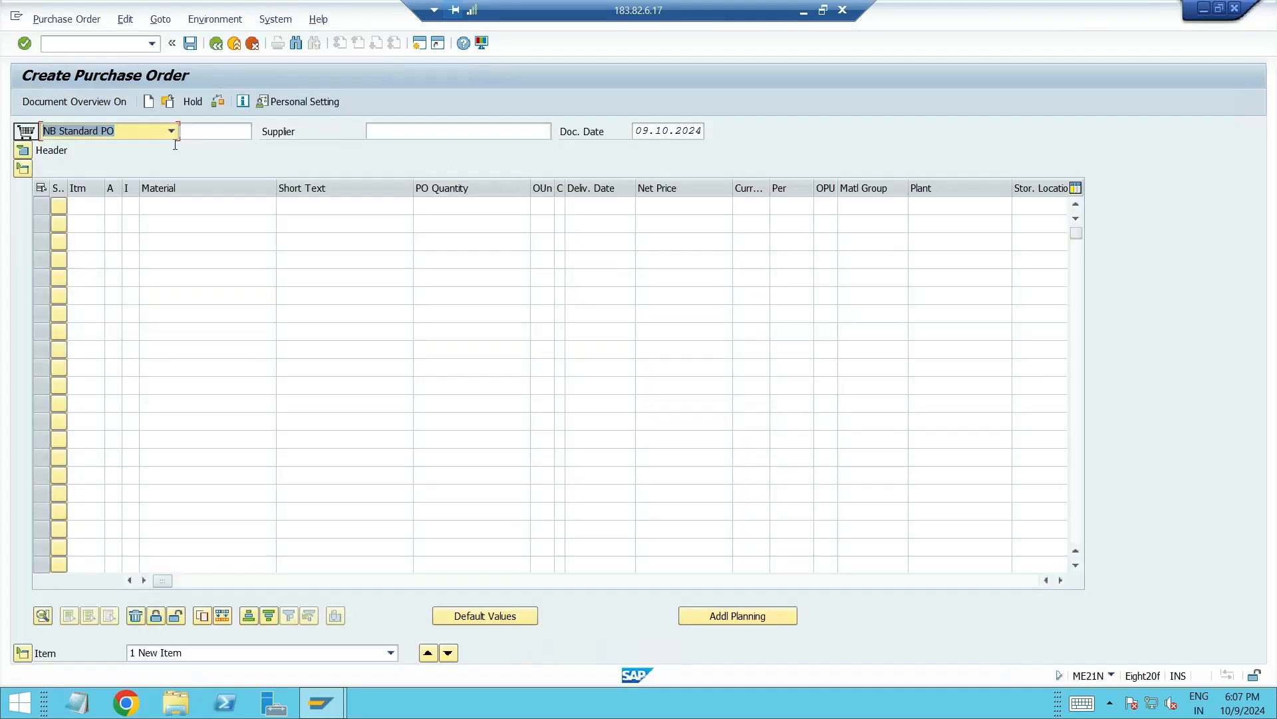
Set the purchase order type to FO Framework Order and choose testing vendor 01 as supplier.
{"action": "left_click", "coordinate": [171, 133]}
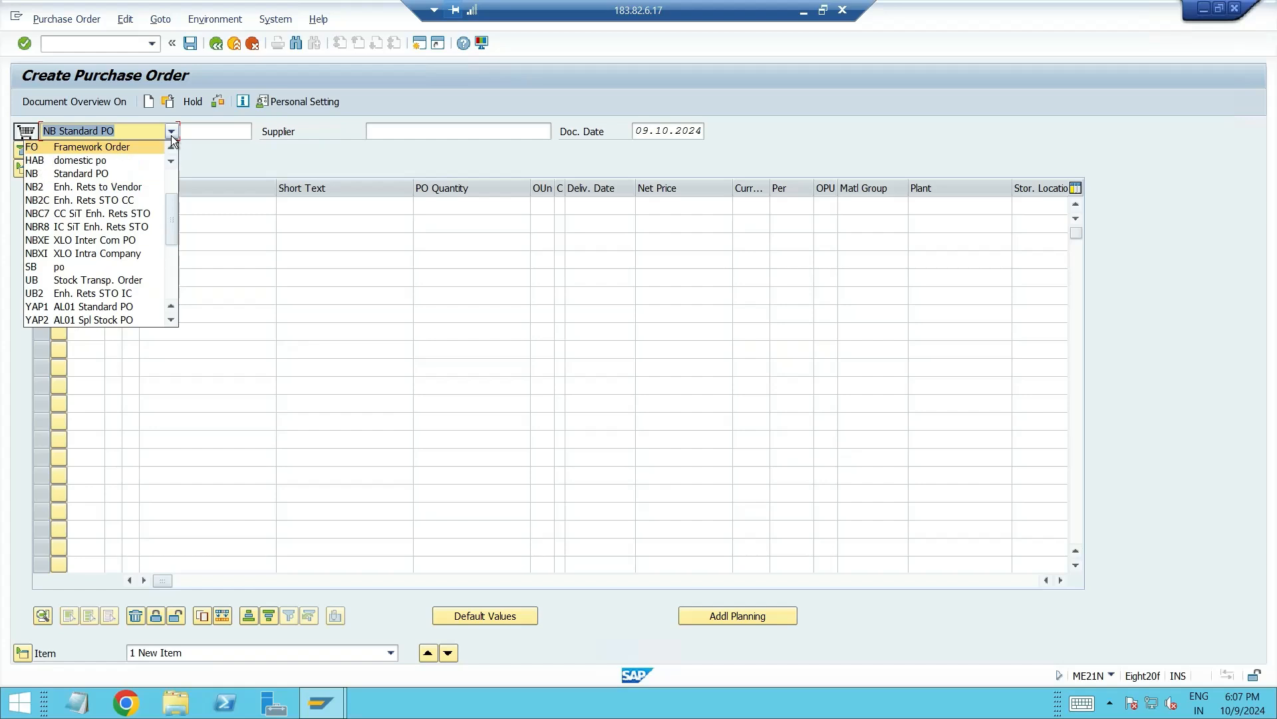
{"action": "left_click", "coordinate": [92, 146]}
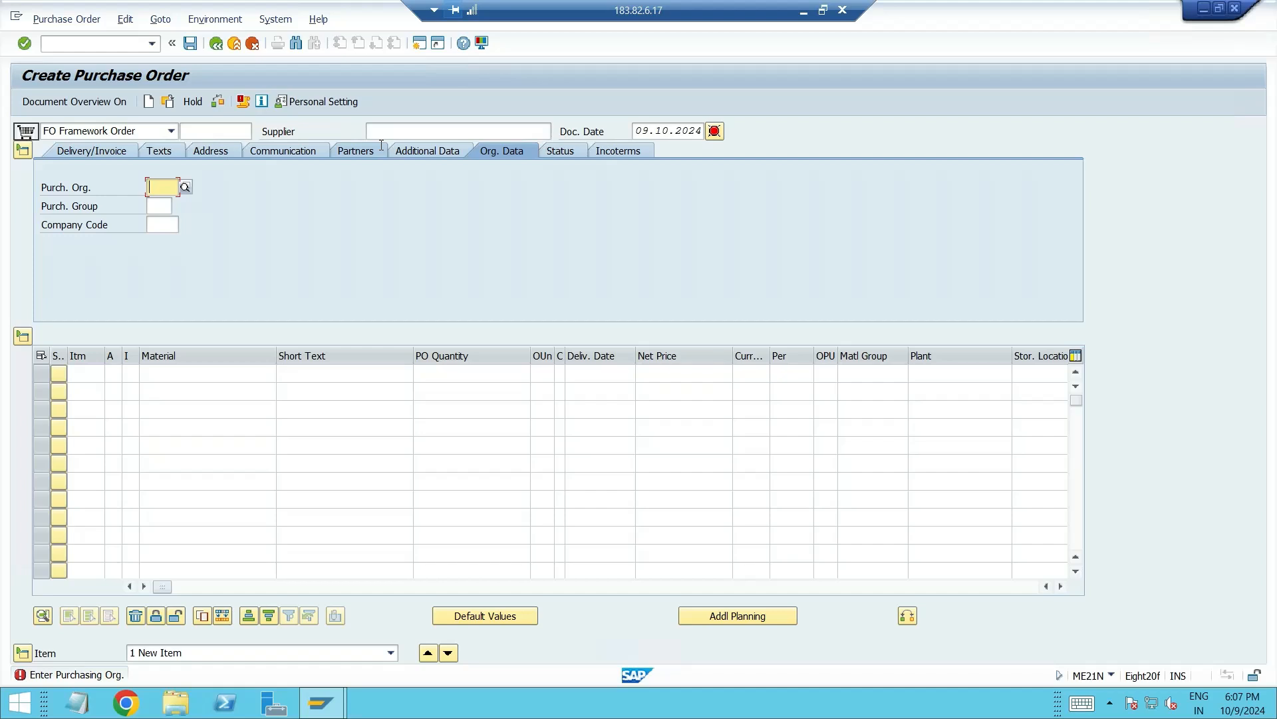
{"action": "left_click", "coordinate": [458, 128]}
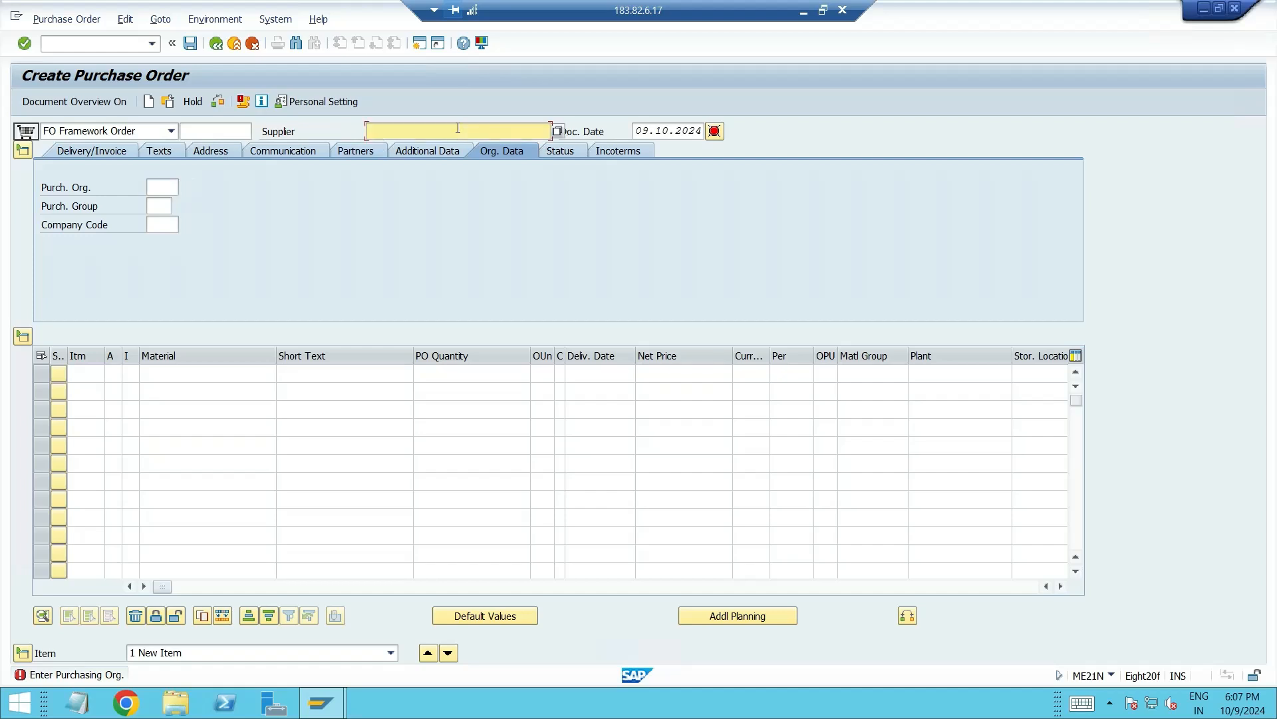
{"action": "left_click", "coordinate": [457, 129]}
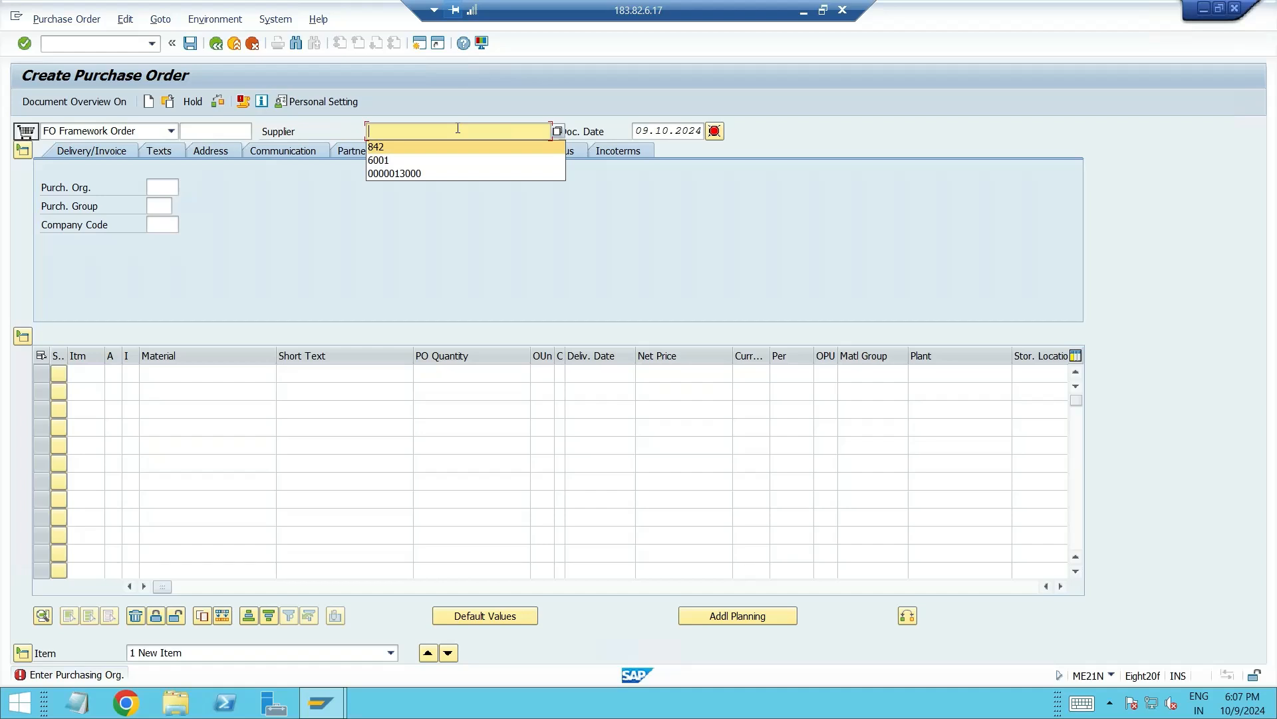
{"action": "key", "text": "Return"}
{"action": "key", "text": "Return"}
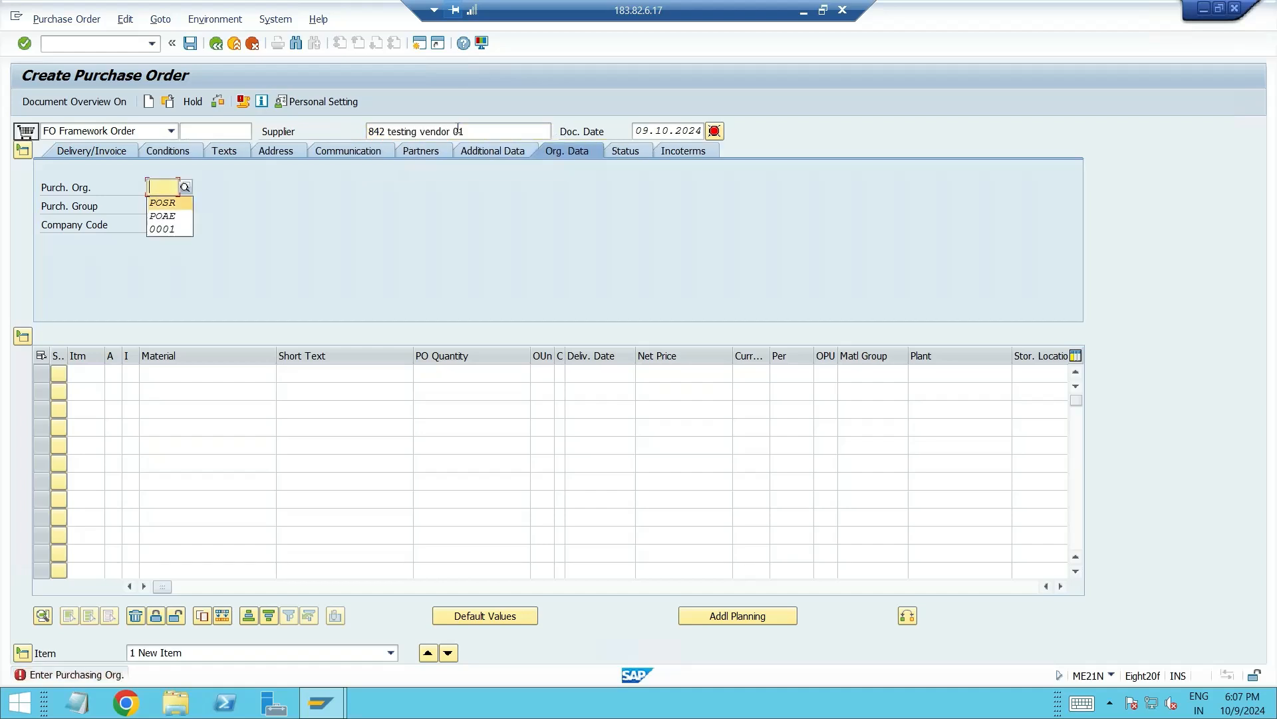
Fill in the organizational data with purchasing organization POSR, purchasing group A01 and company code SPLR.
{"action": "key", "text": "Return"}
{"action": "key", "text": "Tab"}
{"action": "key", "text": "BackSpace"}
{"action": "key", "text": "Down"}
{"action": "key", "text": "Return"}
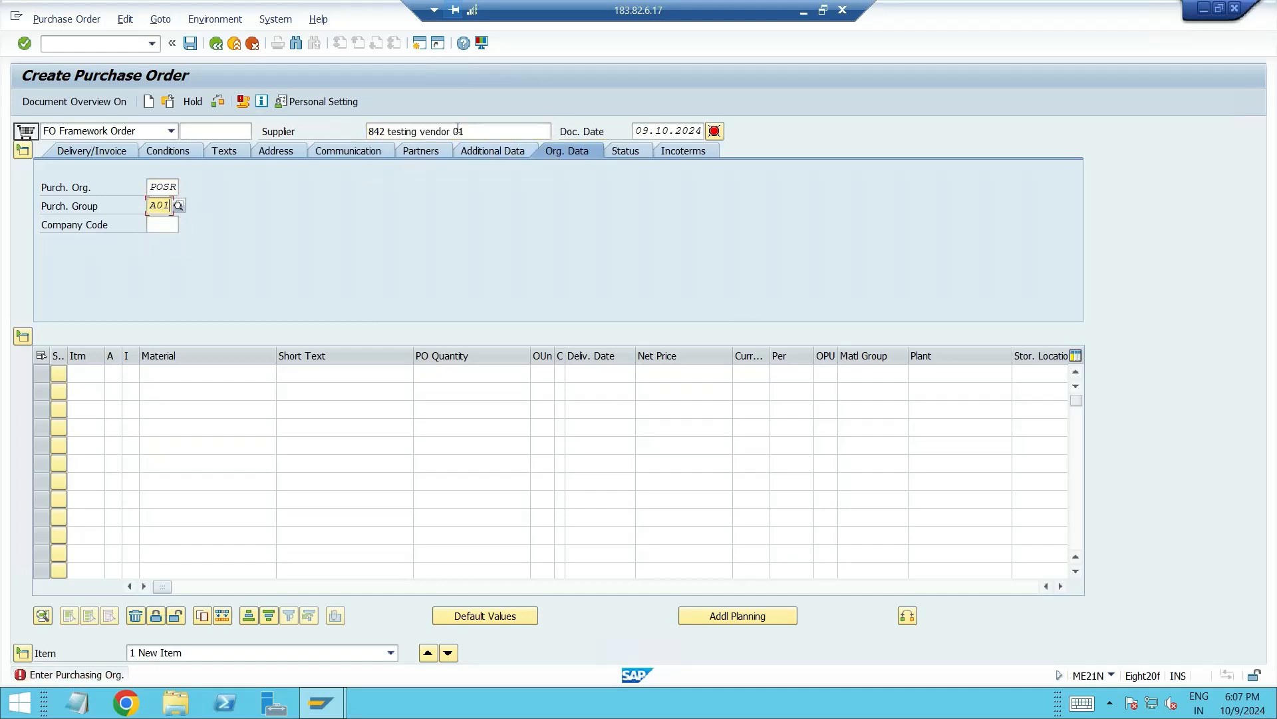
{"action": "key", "text": "Tab"}
{"action": "key", "text": "Down"}
{"action": "key", "text": "Return"}
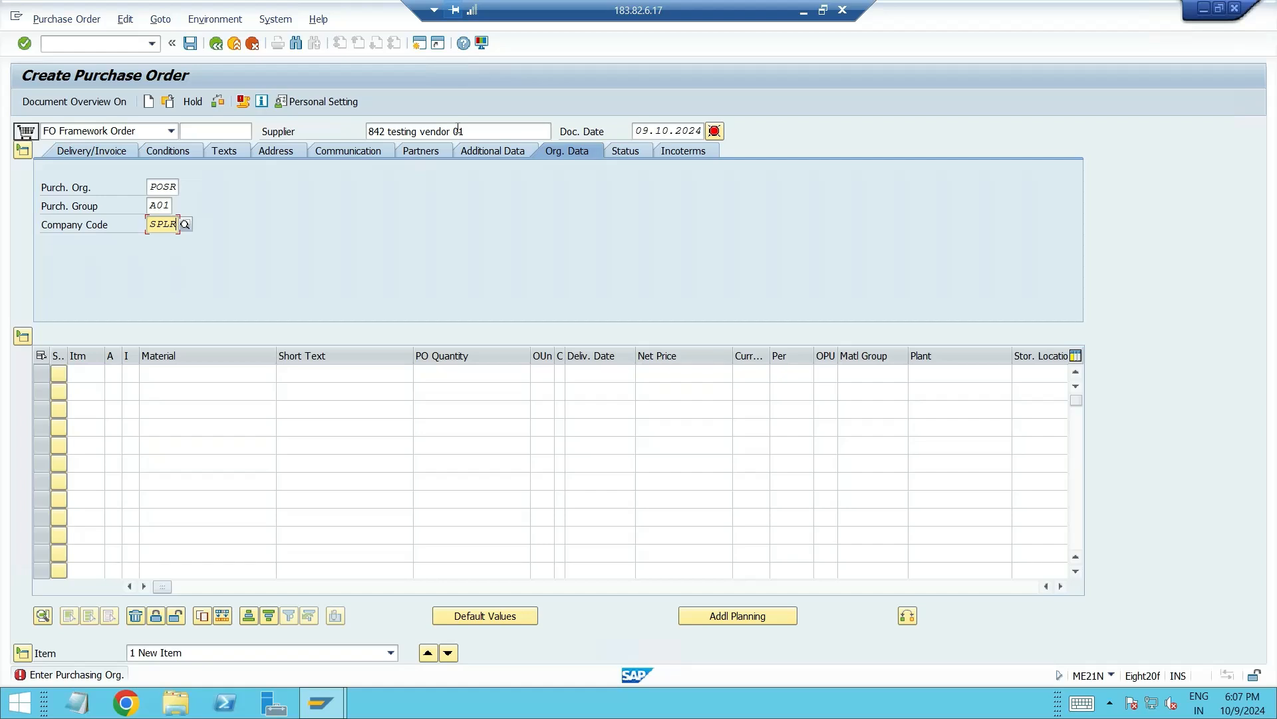
{"action": "key", "text": "Return"}
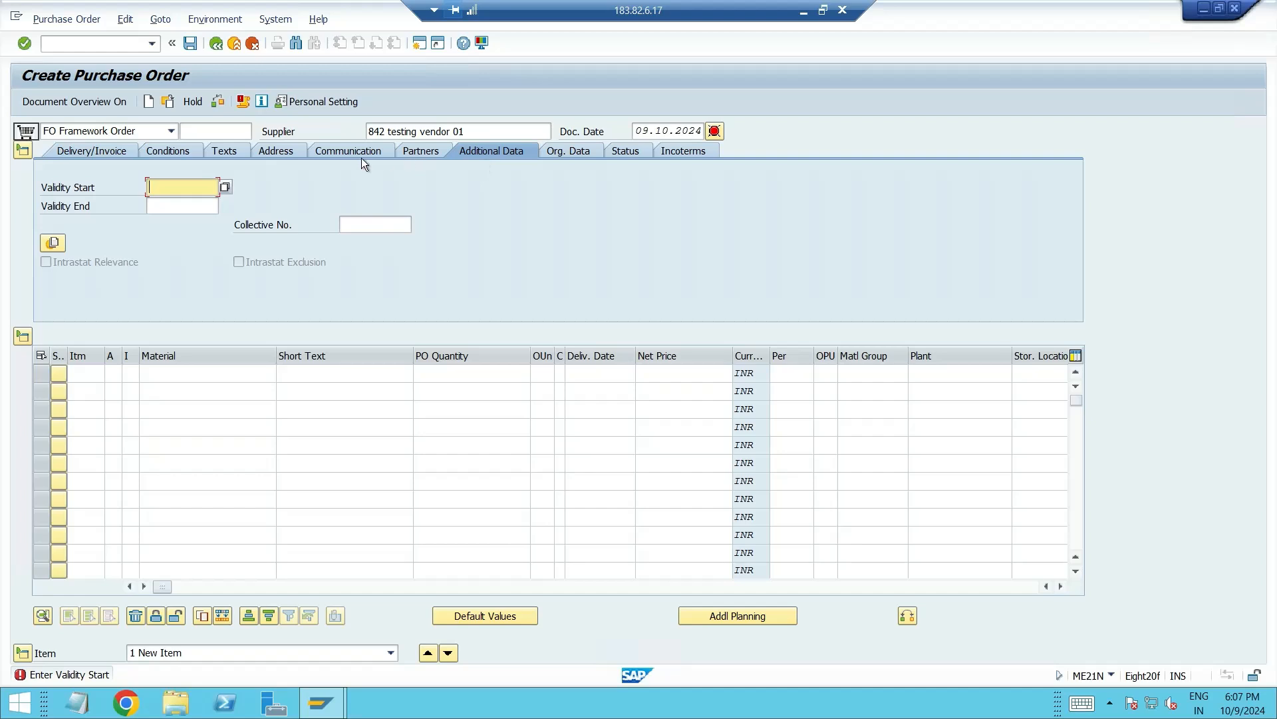
Set the order's validity period to start on 04.10.2024 and end on 03.10.2025.
{"action": "key", "text": "Down"}
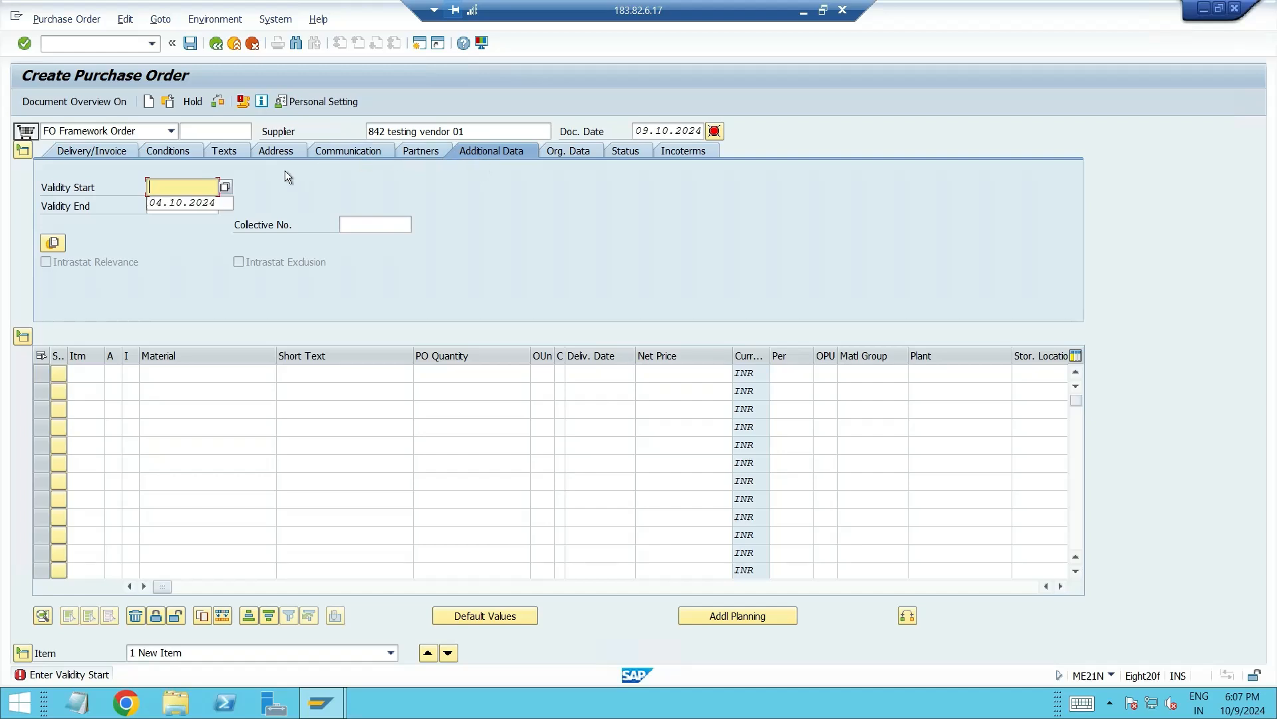
{"action": "key", "text": "Return"}
{"action": "key", "text": "Tab"}
{"action": "key", "text": "Down"}
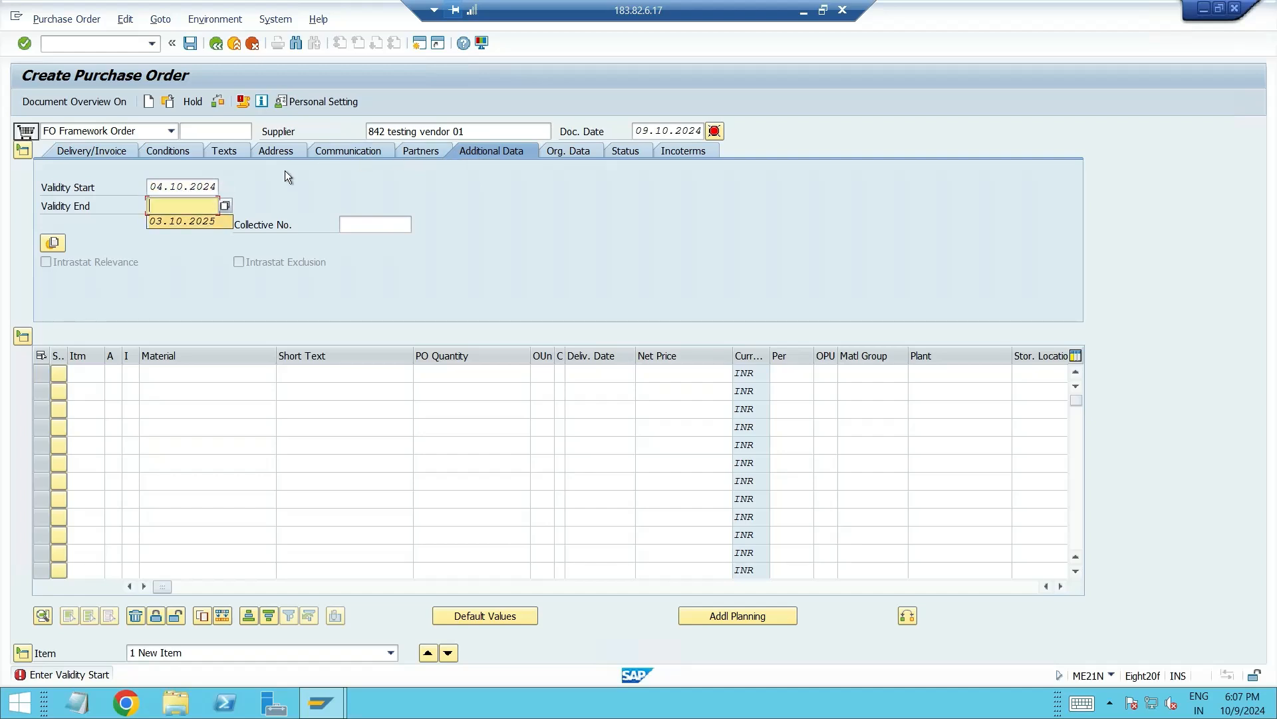
{"action": "key", "text": "Return"}
{"action": "key", "text": "Return"}
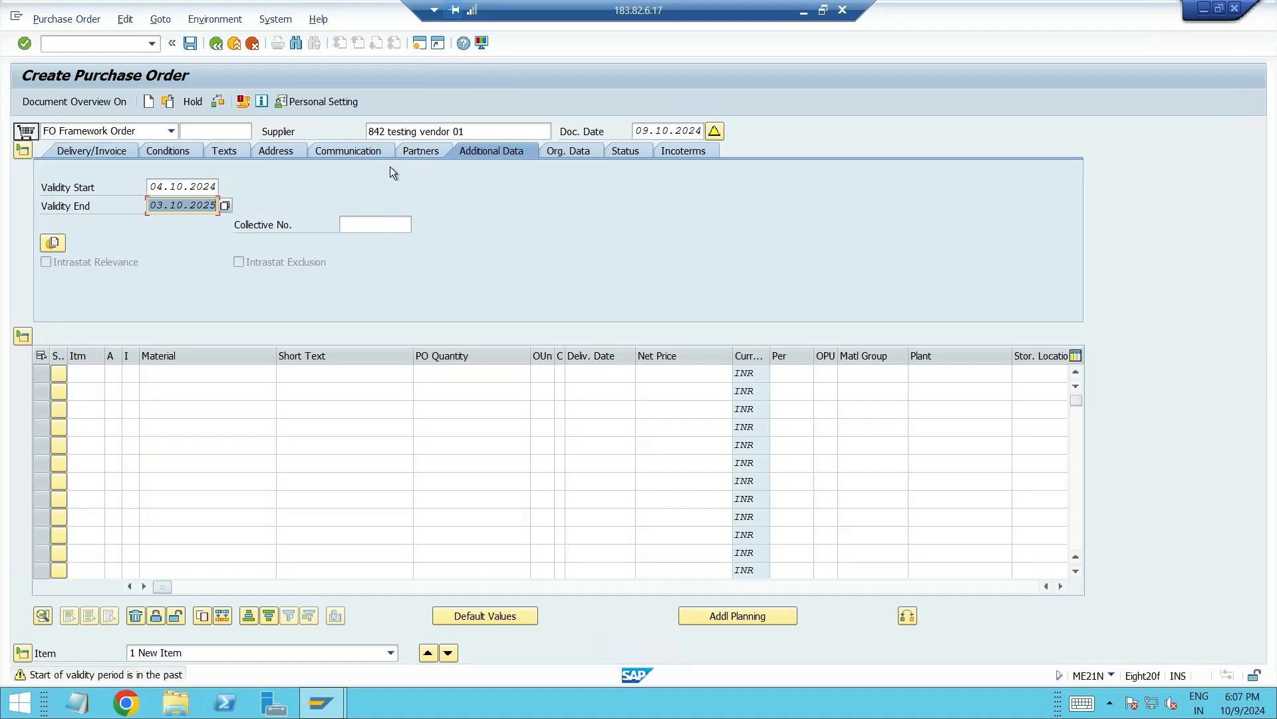
Add the first order item with account assignment category K and item category B.
{"action": "left_click", "coordinate": [111, 375]}
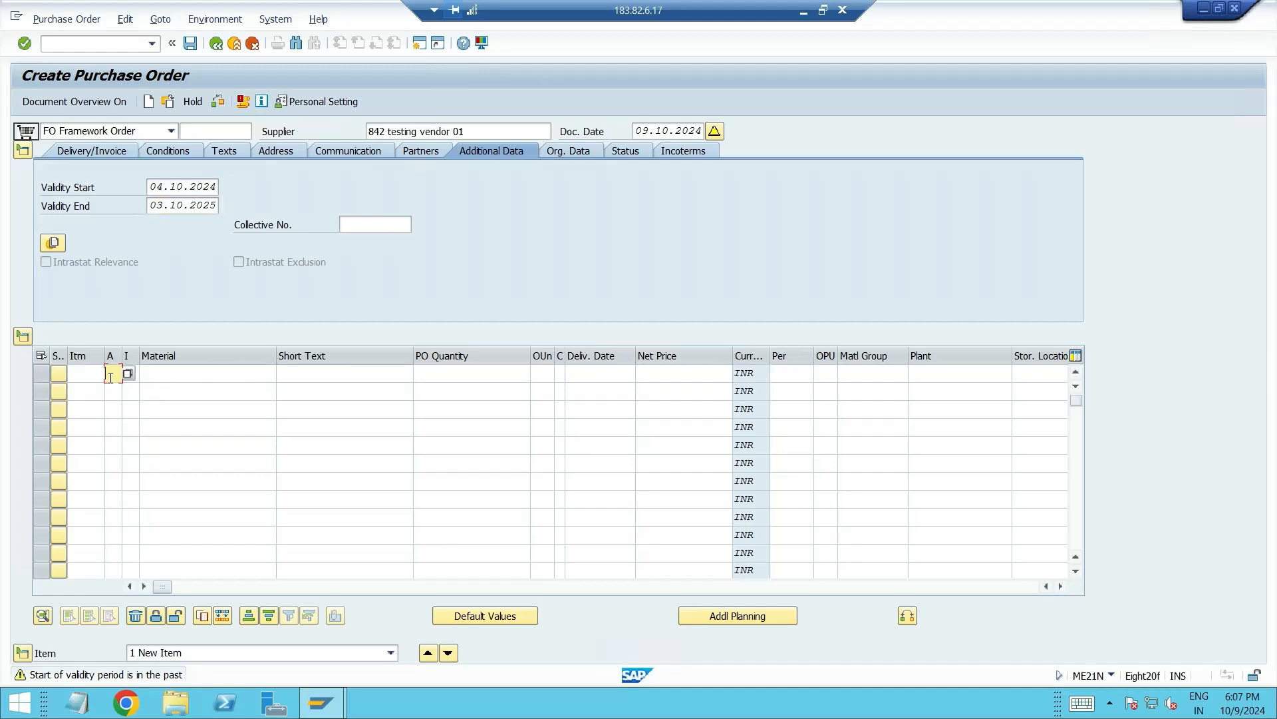
{"action": "type", "text": "k"}
{"action": "key", "text": "Tab"}
{"action": "key", "text": "F4"}
{"action": "key", "text": "Down"}
{"action": "key", "text": "Return"}
{"action": "key", "text": "Return"}
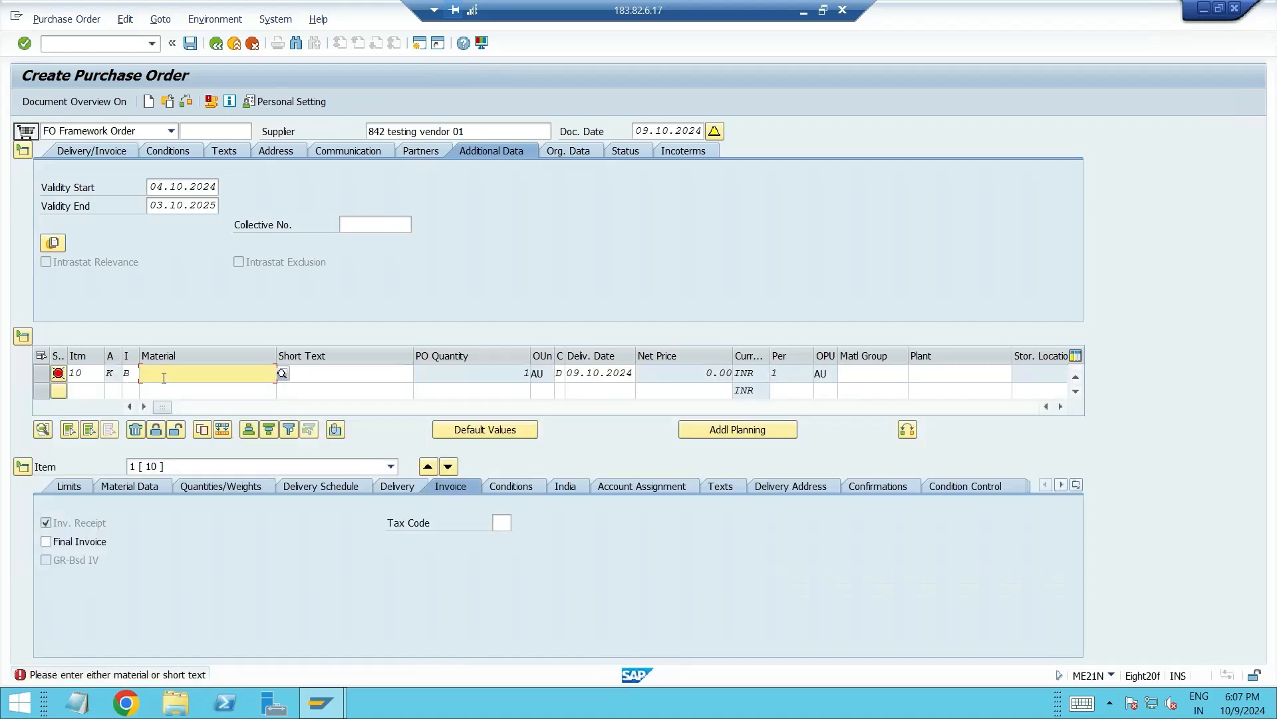
{"action": "left_click", "coordinate": [130, 373]}
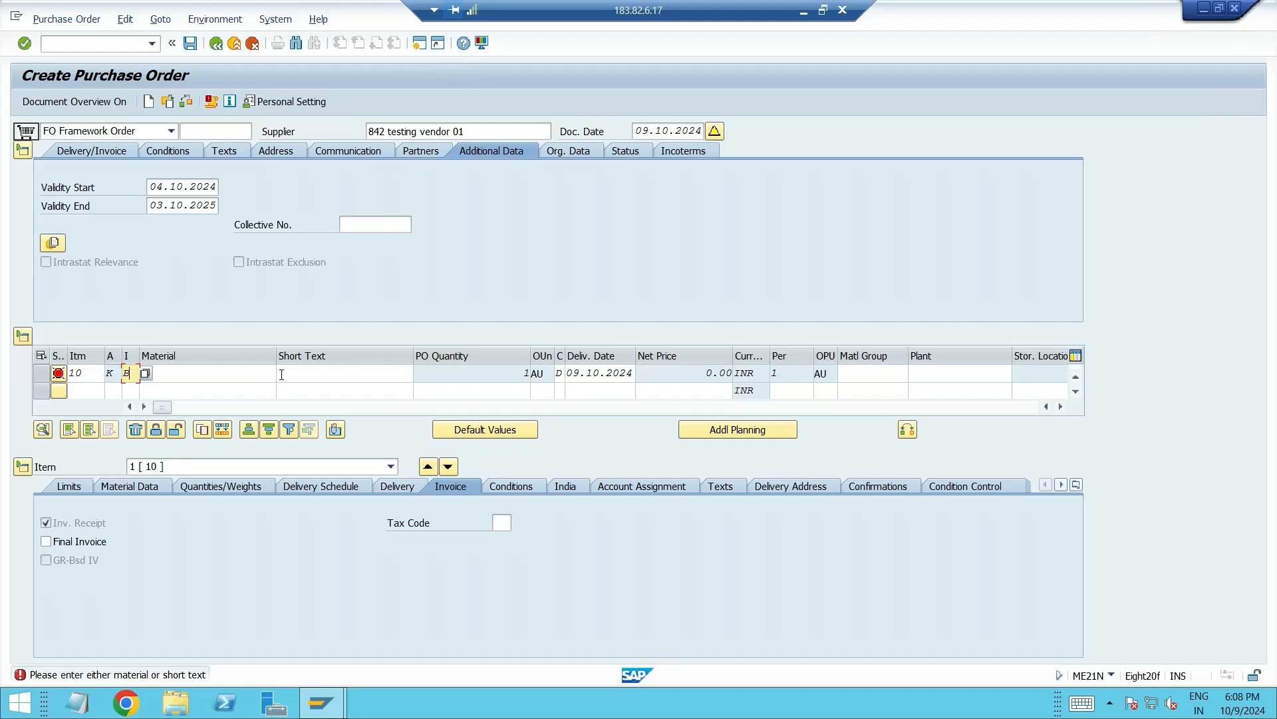
Enter FO TESTING as the short text of item 10.
{"action": "left_click", "coordinate": [320, 376]}
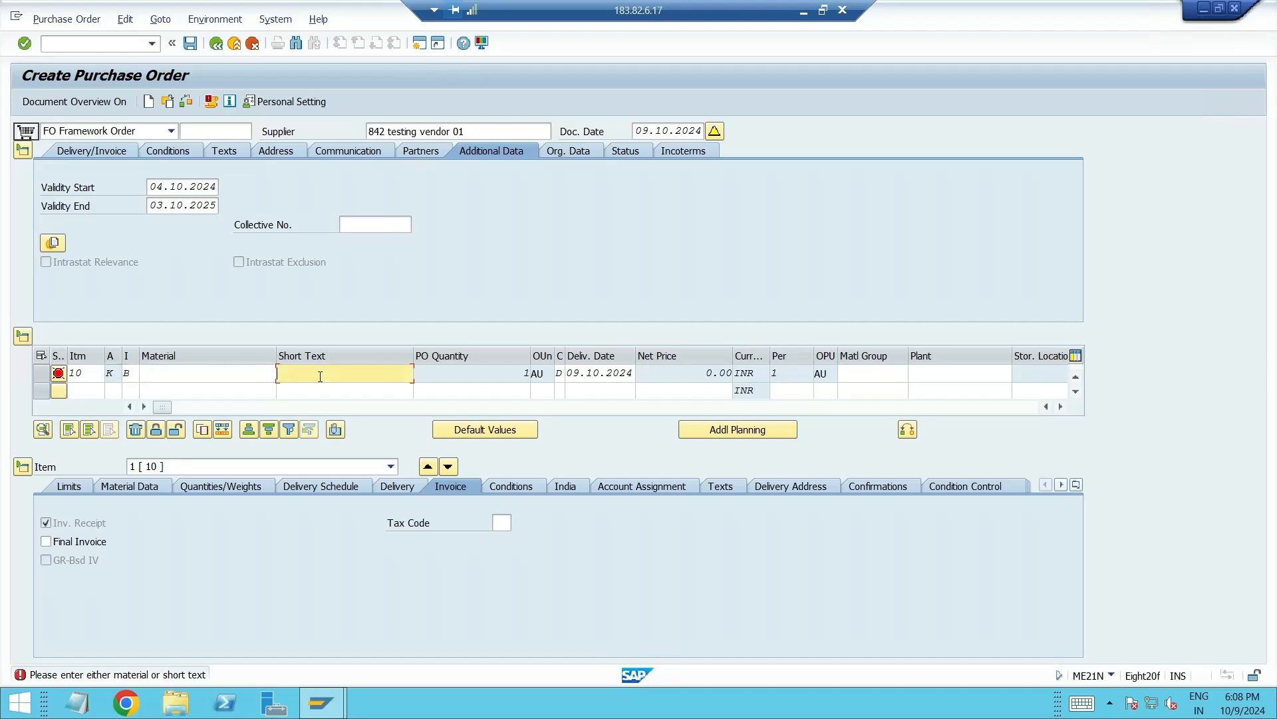
{"action": "left_click", "coordinate": [320, 377]}
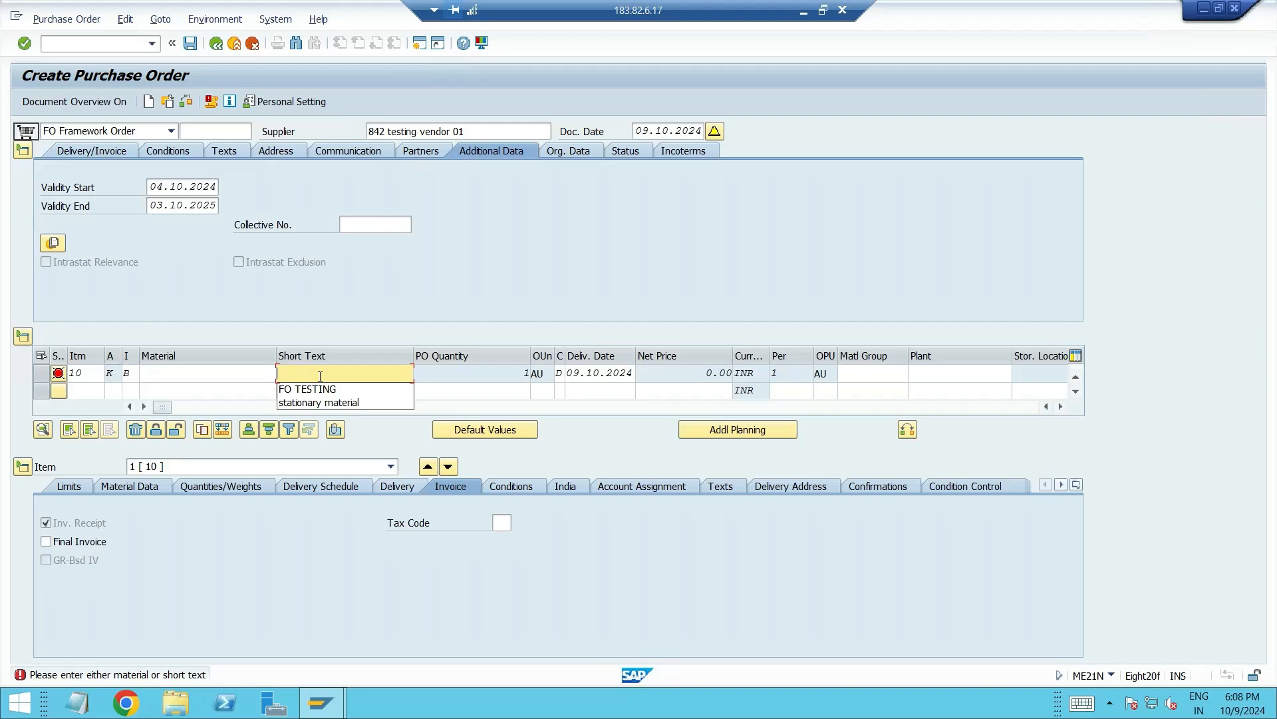
{"action": "key", "text": "Down"}
{"action": "key", "text": "Return"}
{"action": "key", "text": "Return"}
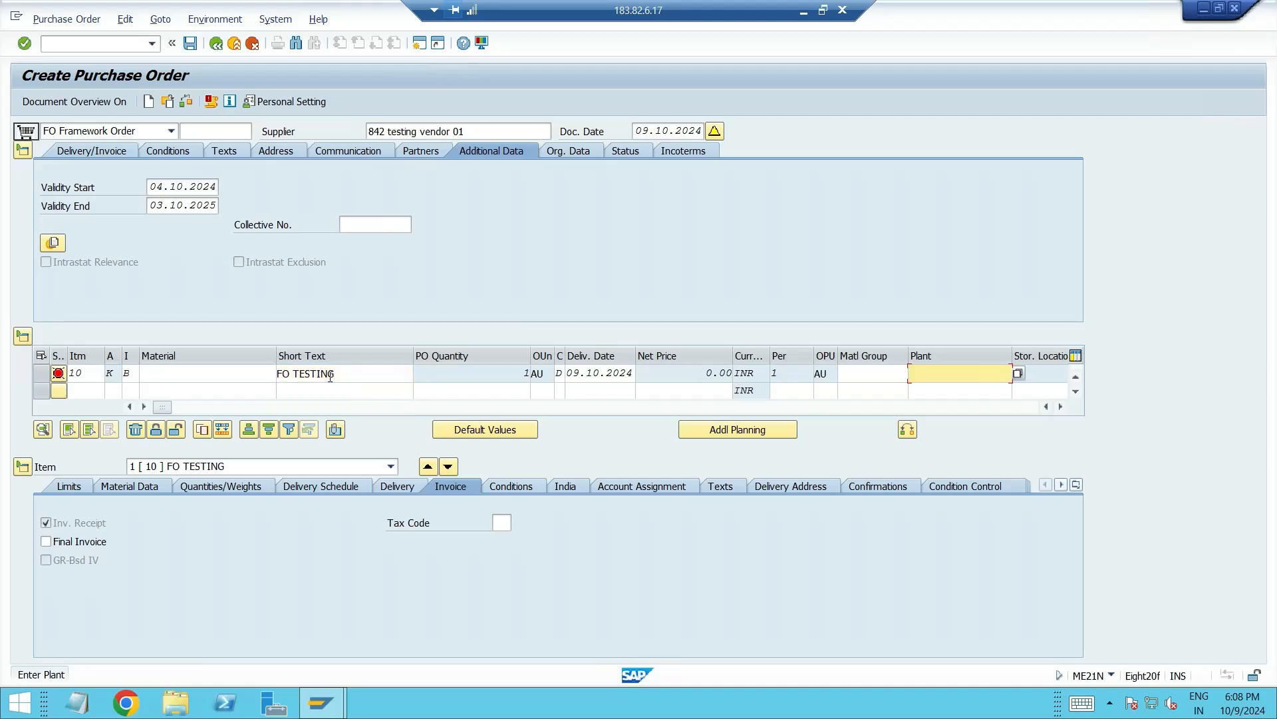
Assign plant 8501 and material group 00705 to item 10.
{"action": "type", "text": "8501"}
{"action": "key", "text": "Return"}
{"action": "key", "text": "Return"}
{"action": "type", "text": "01"}
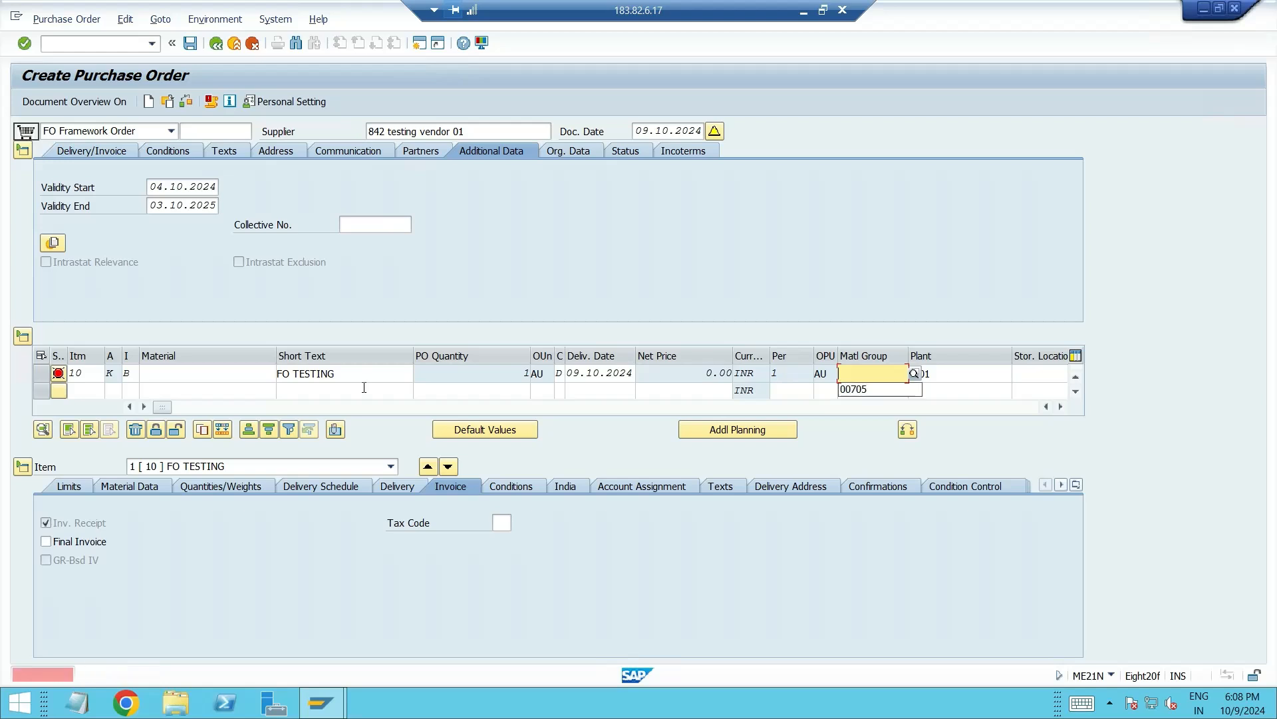
{"action": "key", "text": "Down"}
{"action": "key", "text": "Return"}
{"action": "key", "text": "Return"}
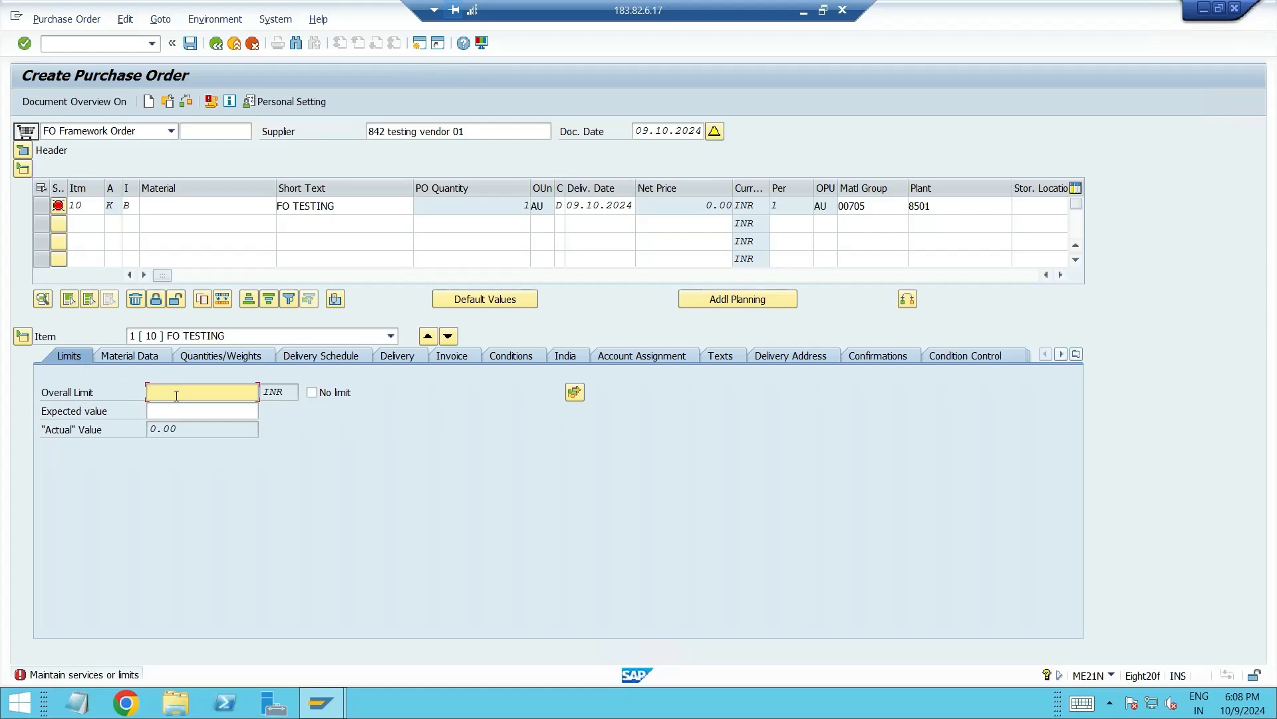
Set the item's overall limit to 1500 INR and its expected value to 1000.
{"action": "type", "text": "1500"}
{"action": "left_click", "coordinate": [226, 409]}
{"action": "key", "text": "Down"}
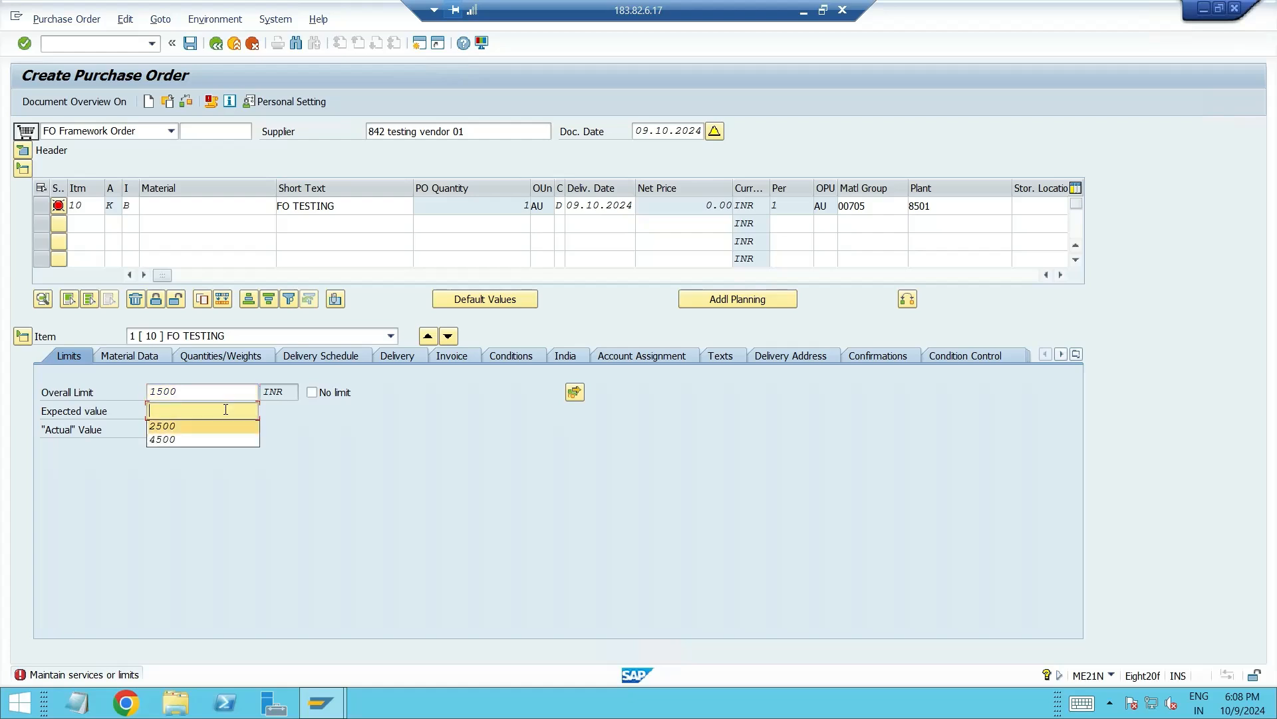
{"action": "type", "text": "1000"}
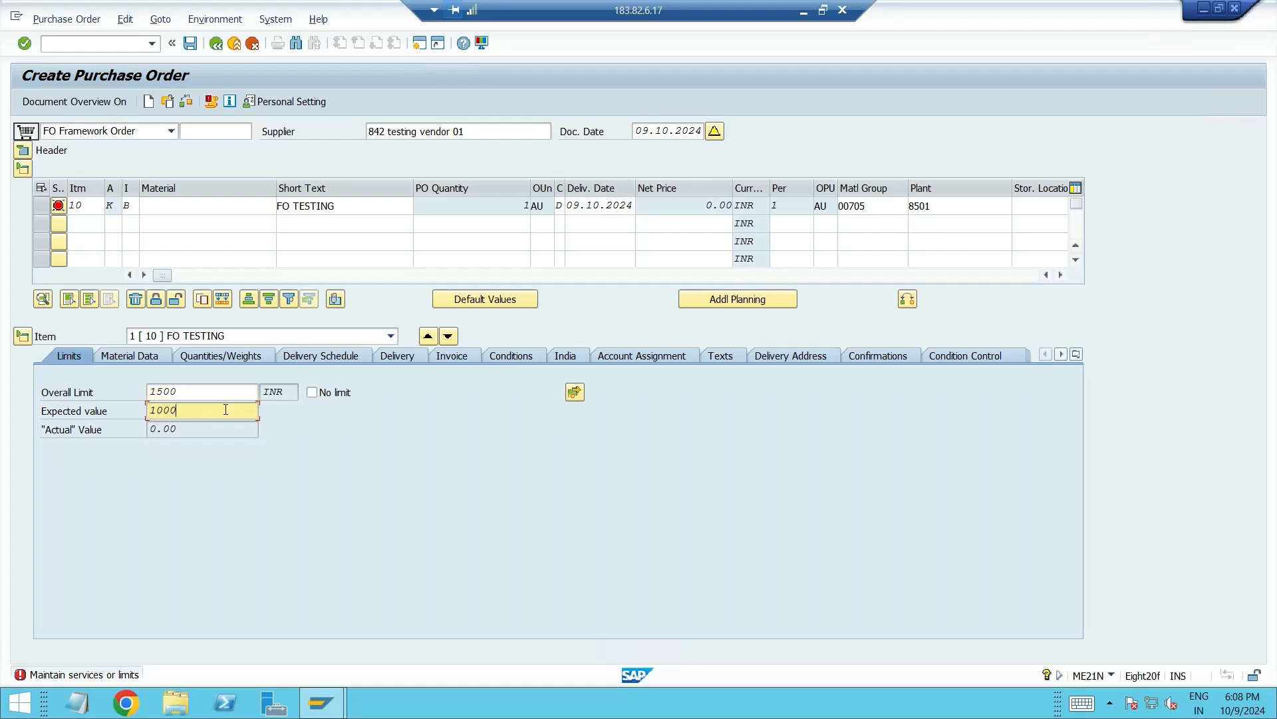
{"action": "key", "text": "Return"}
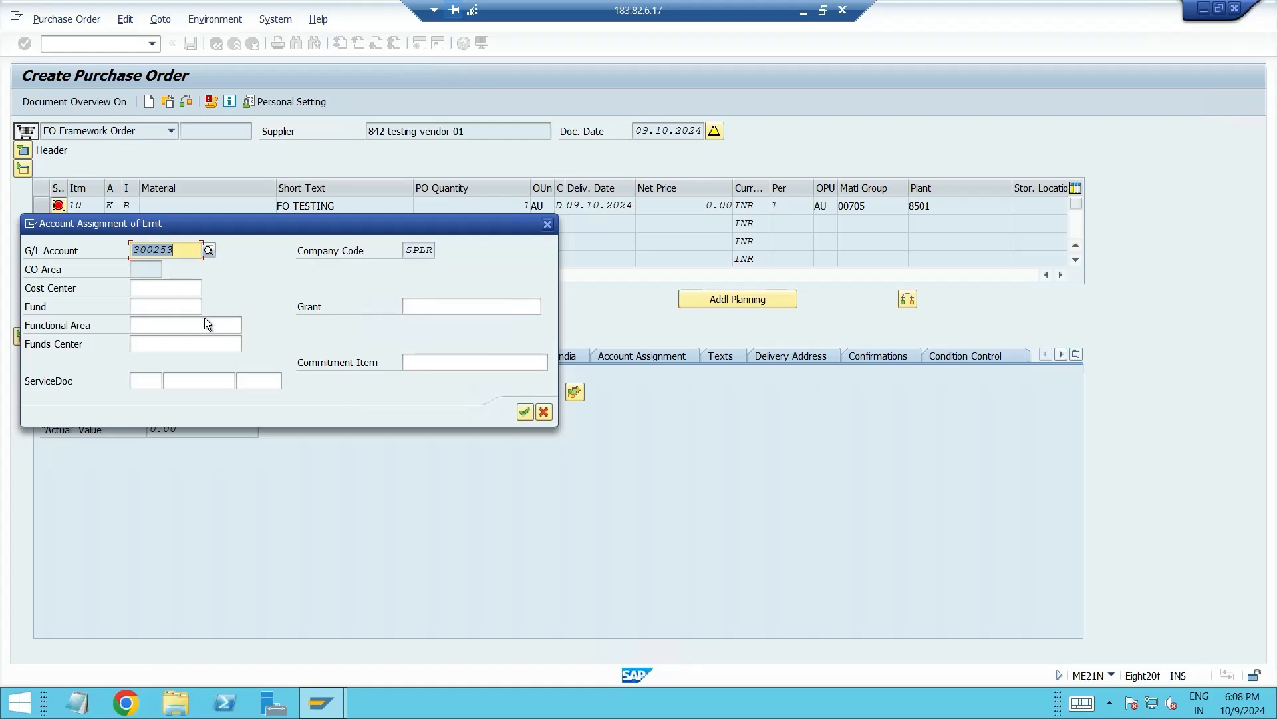
Assign cost center SPLR0124 to the limit and accept the cost accounting warning.
{"action": "left_click", "coordinate": [188, 288]}
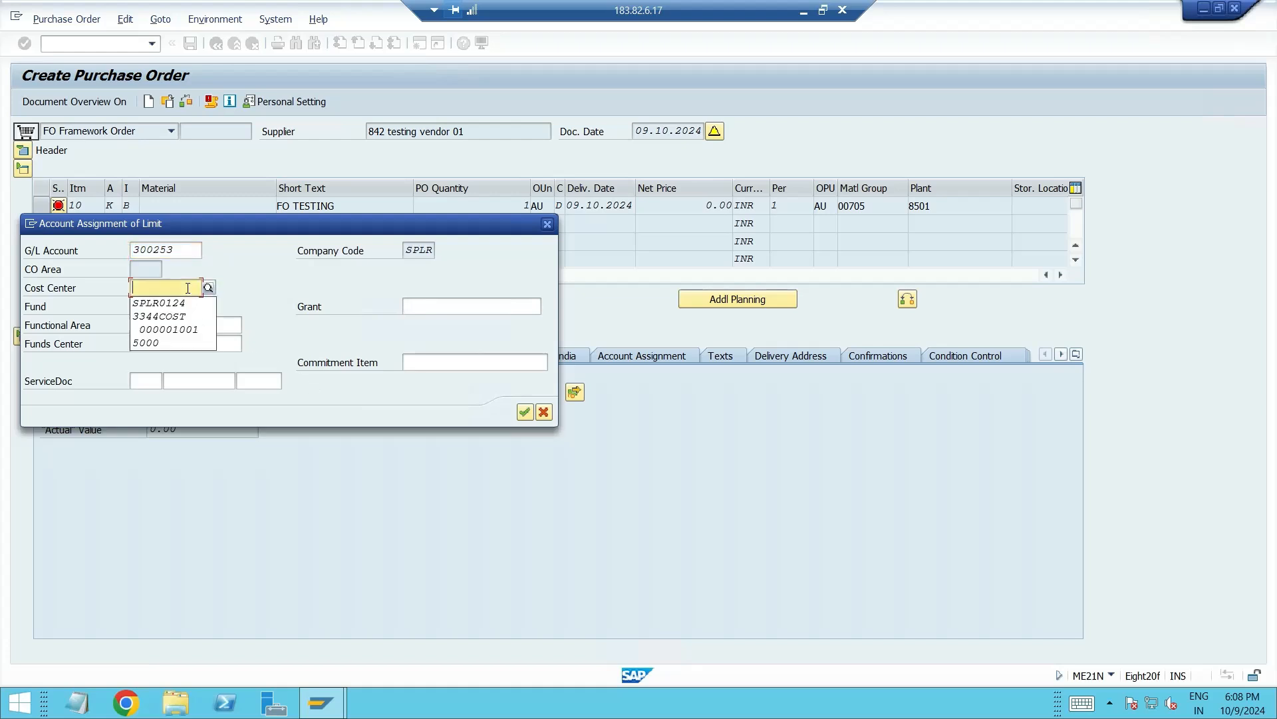
{"action": "key", "text": "Down"}
{"action": "key", "text": "Return"}
{"action": "key", "text": "Return"}
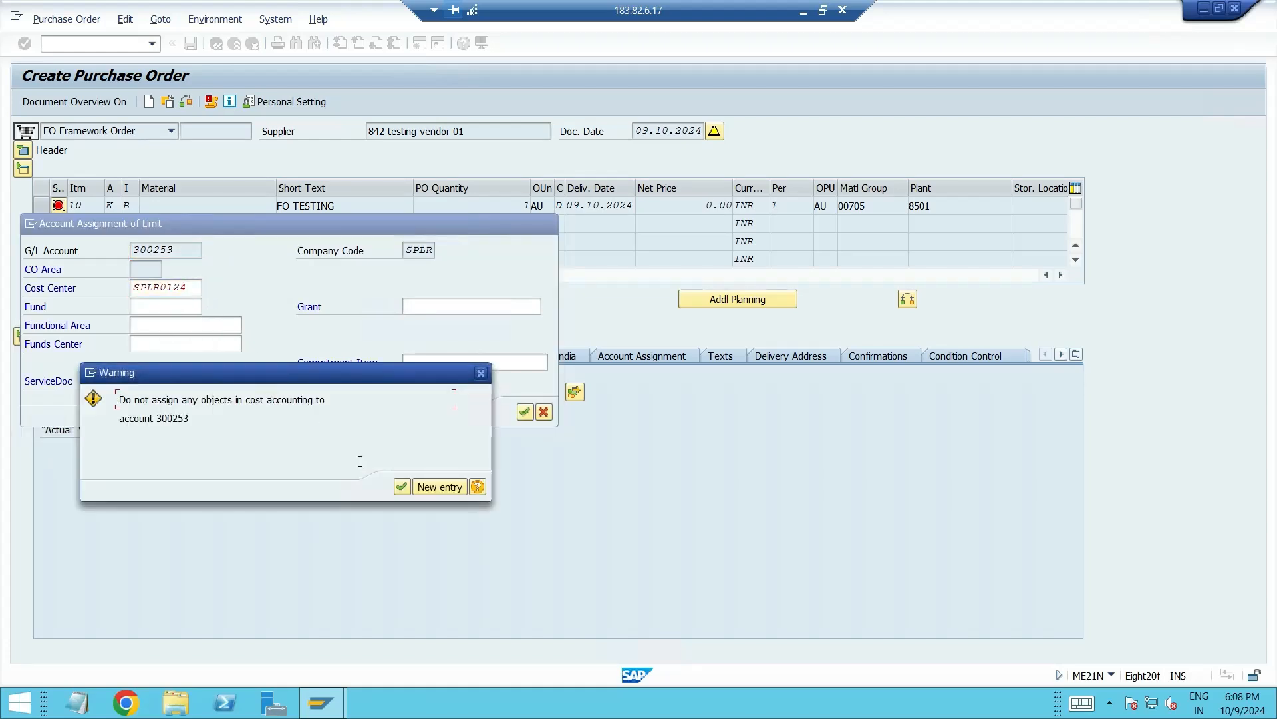
{"action": "left_click", "coordinate": [409, 490]}
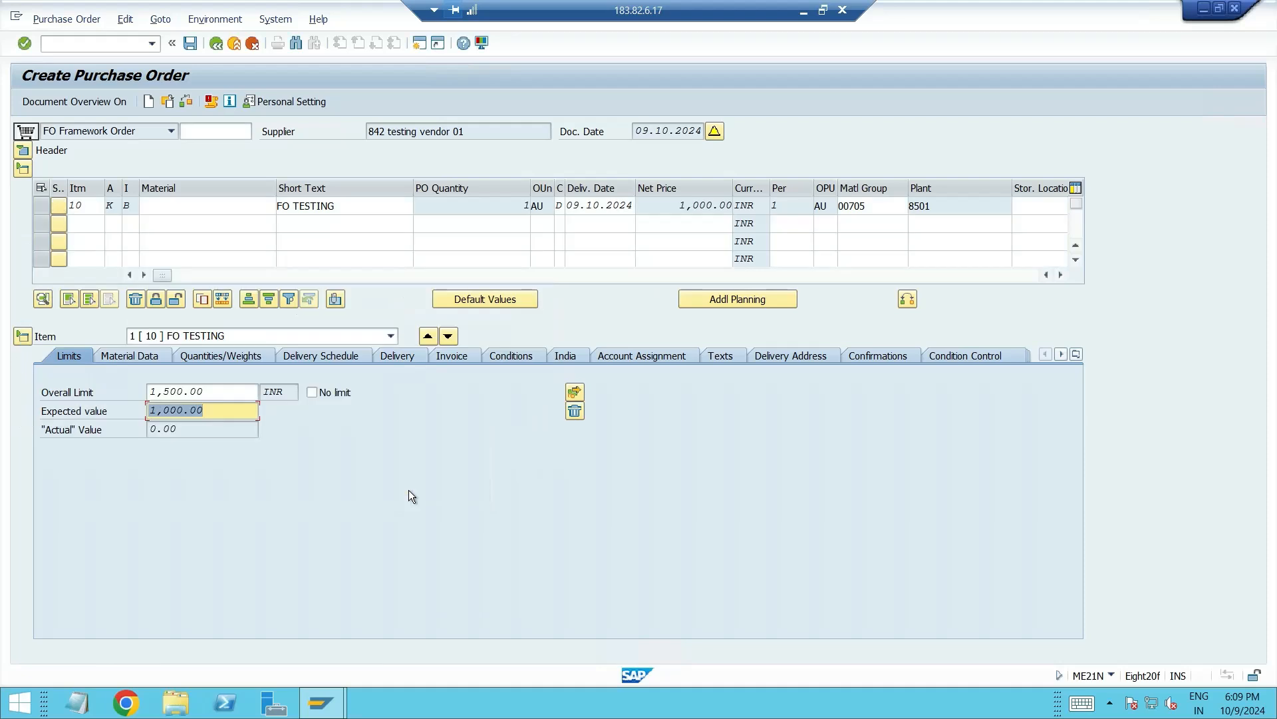
Save the framework order and copy its order number from the detailed creation message.
{"action": "left_click", "coordinate": [189, 107]}
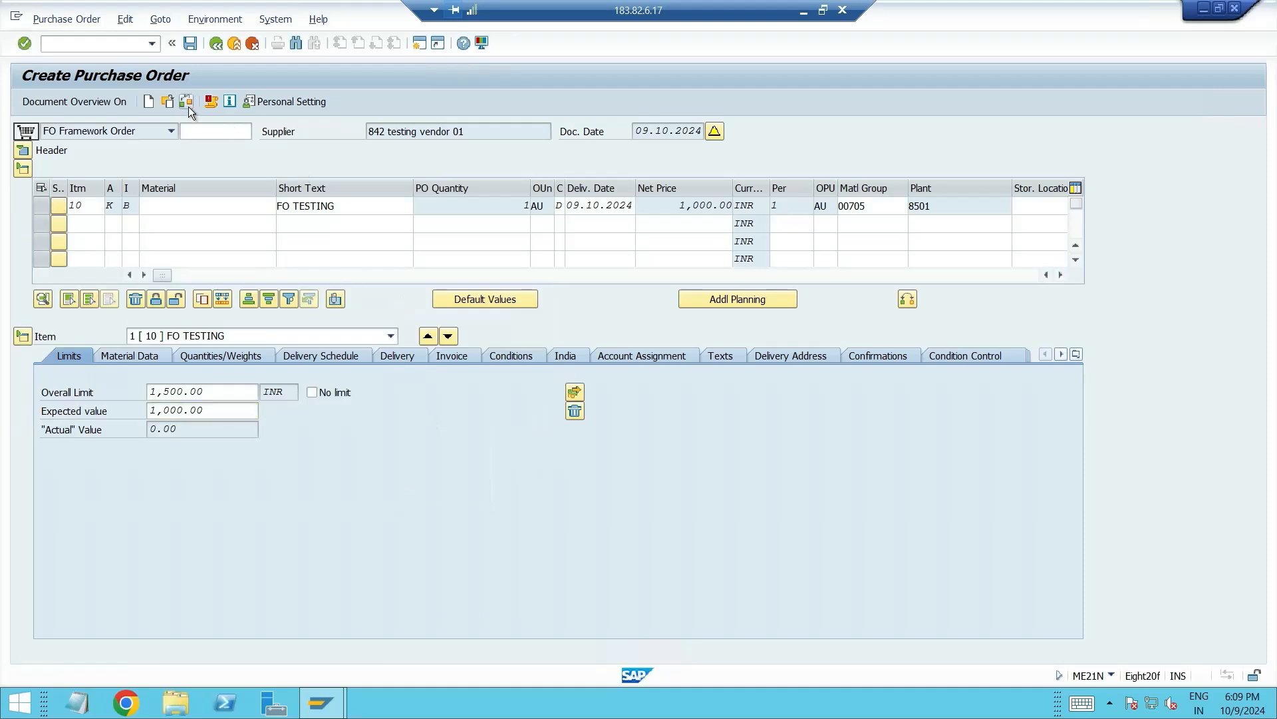
{"action": "left_click", "coordinate": [191, 43]}
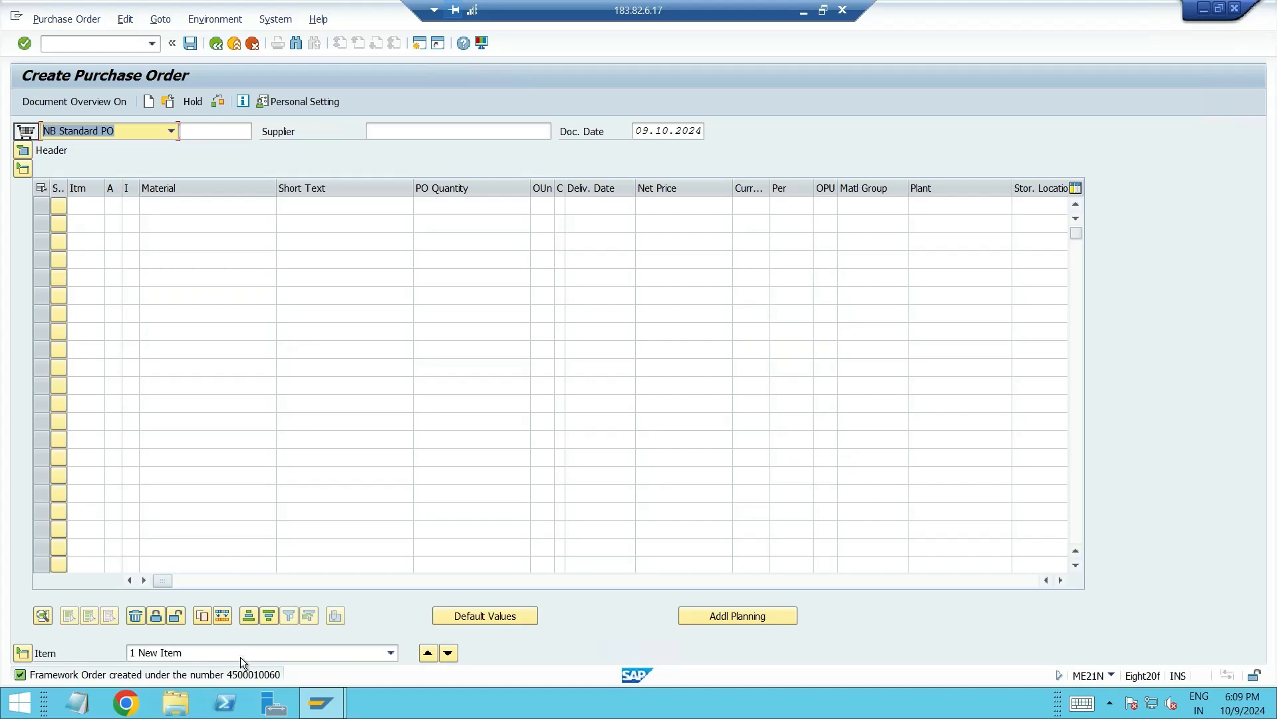
{"action": "double_click", "coordinate": [241, 675]}
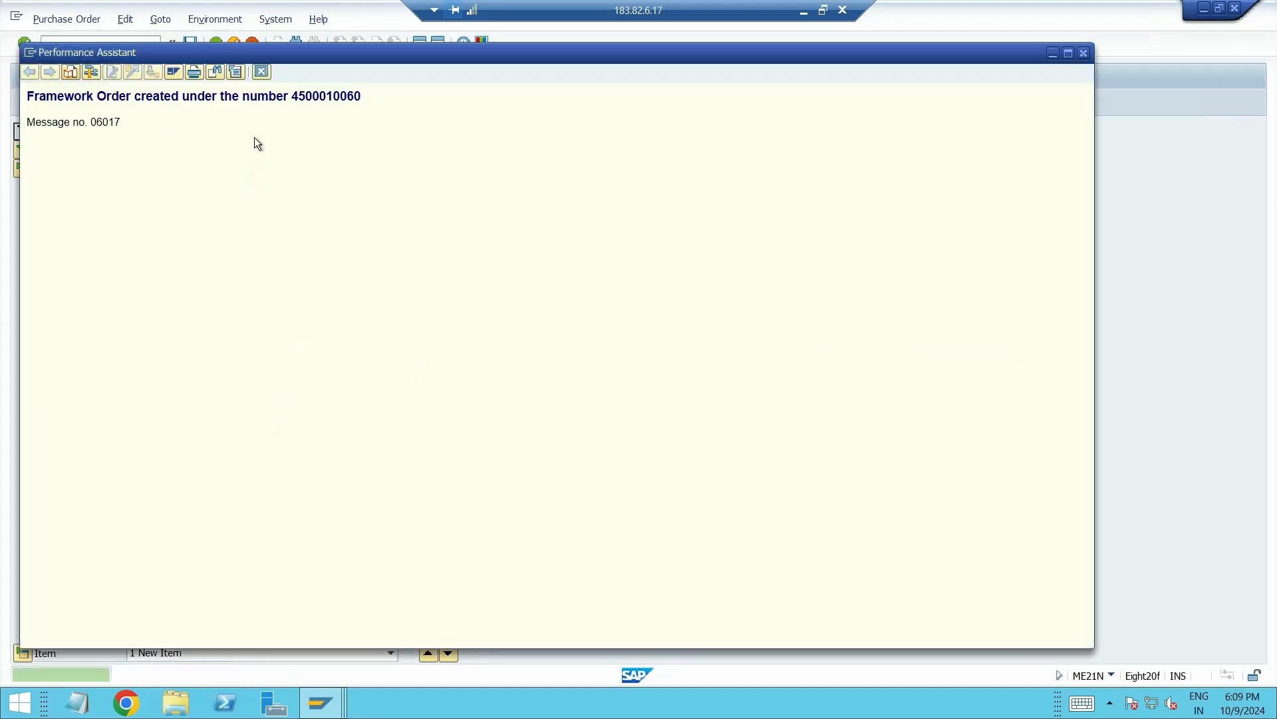
{"action": "double_click", "coordinate": [315, 96]}
{"action": "key", "text": "ctrl+c"}
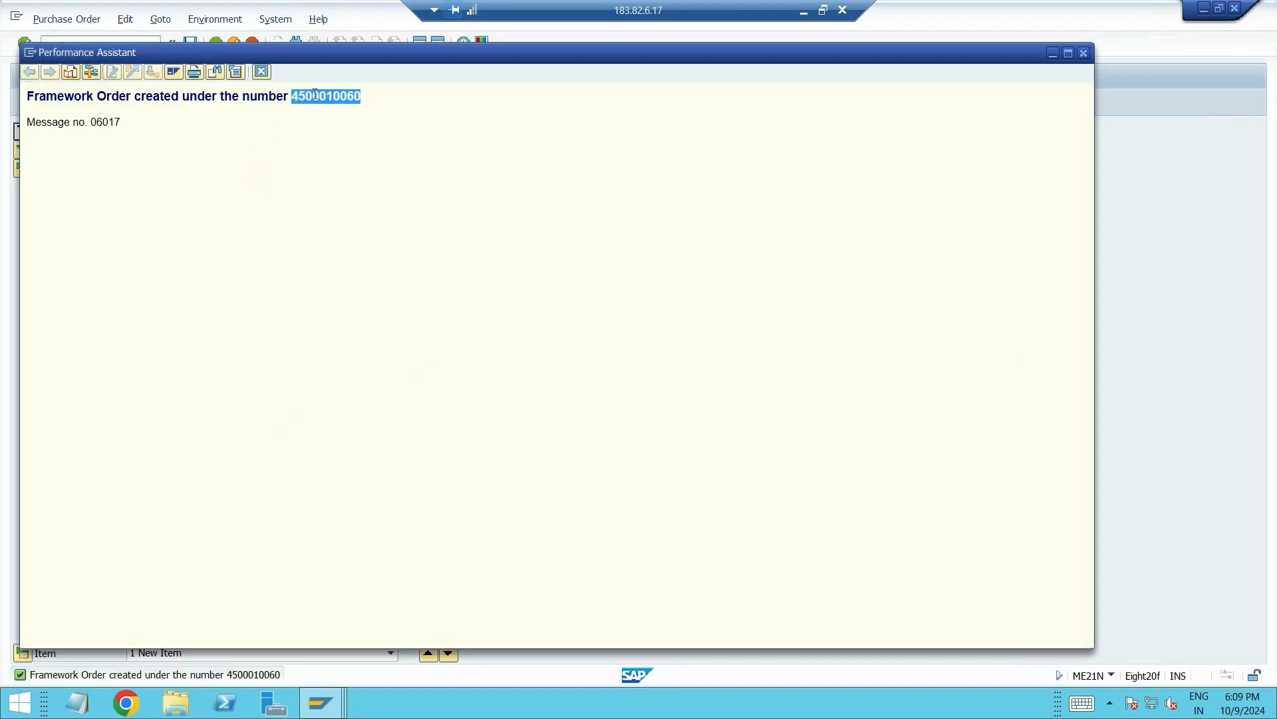
{"action": "left_click", "coordinate": [262, 71]}
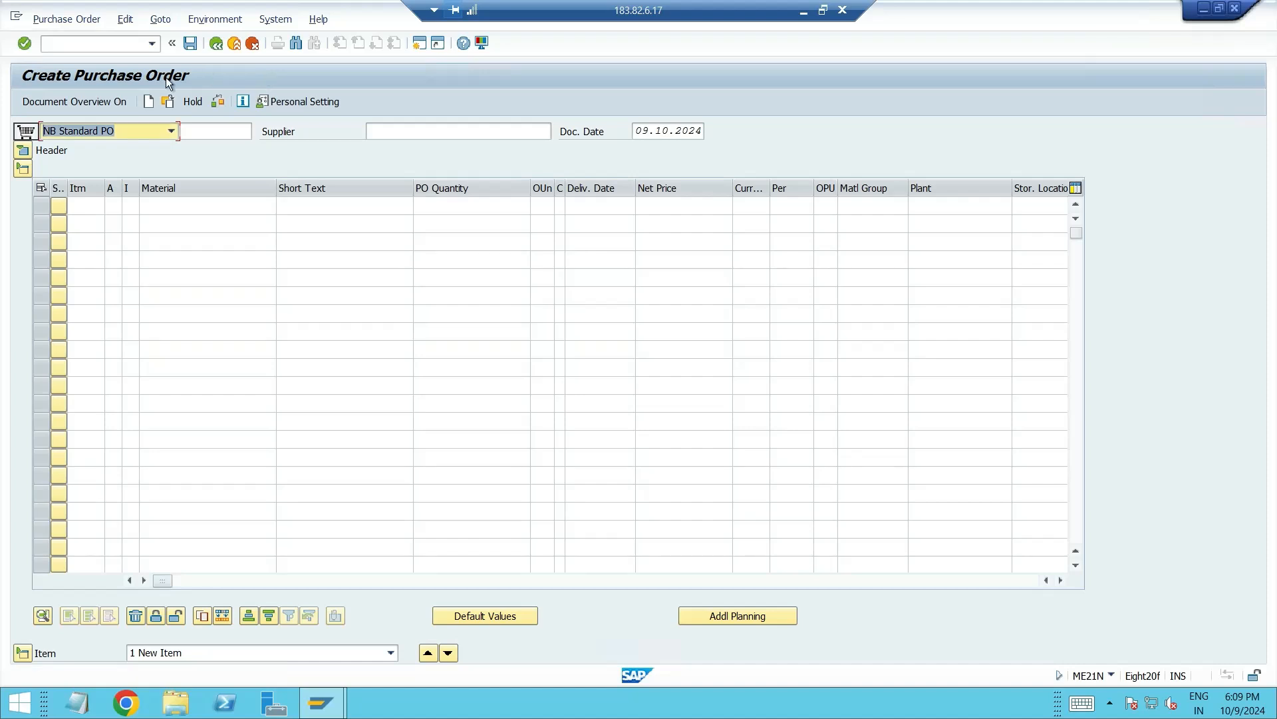
Leave purchase order creation and start the incoming invoice transaction with /nmiro.
{"action": "left_click", "coordinate": [153, 44]}
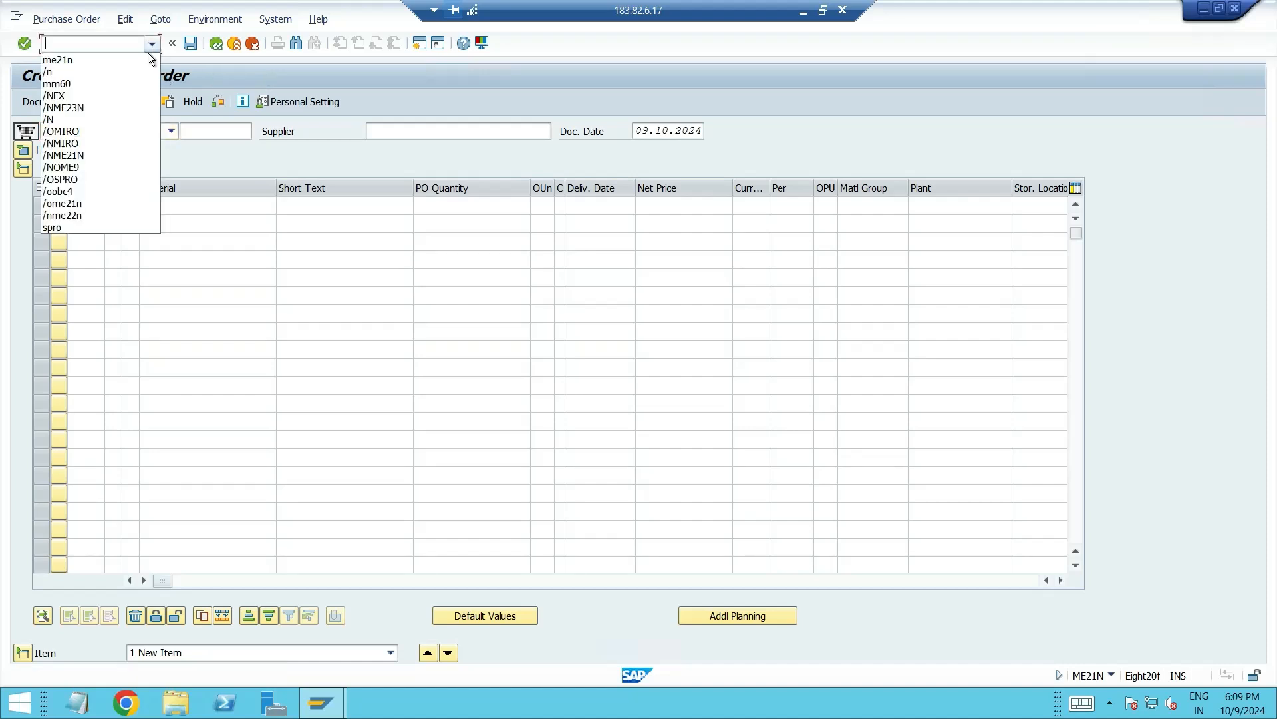
{"action": "left_click", "coordinate": [134, 45]}
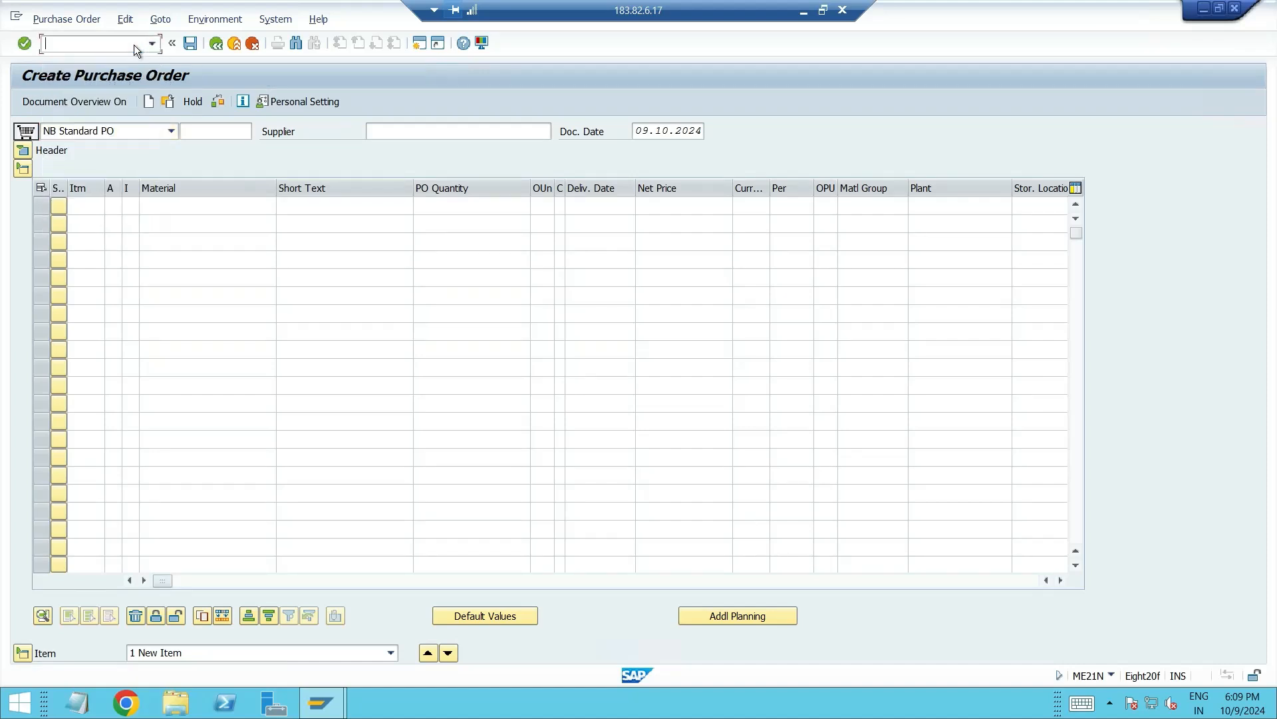
{"action": "type", "text": "/nmiro"}
{"action": "key", "text": "Return"}
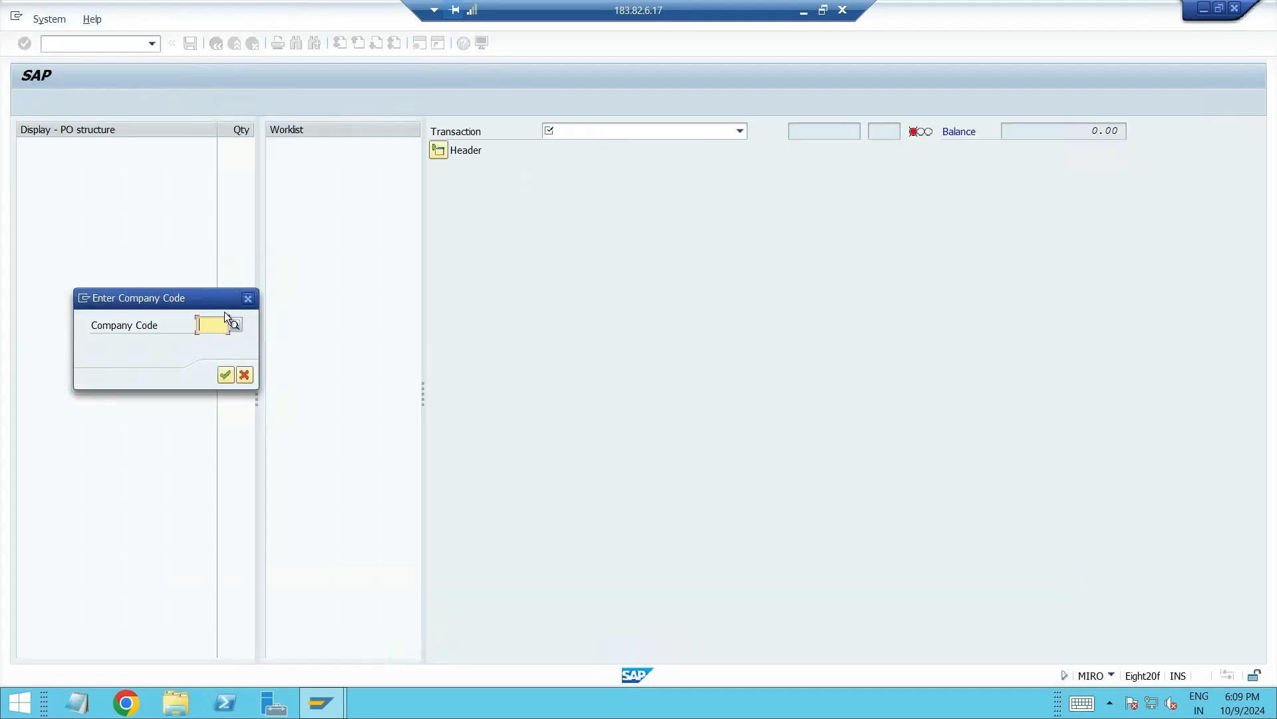
Open invoice entry for company code SPLR and set the invoice date to 09.10.2024.
{"action": "type", "text": "splr"}
{"action": "key", "text": "Return"}
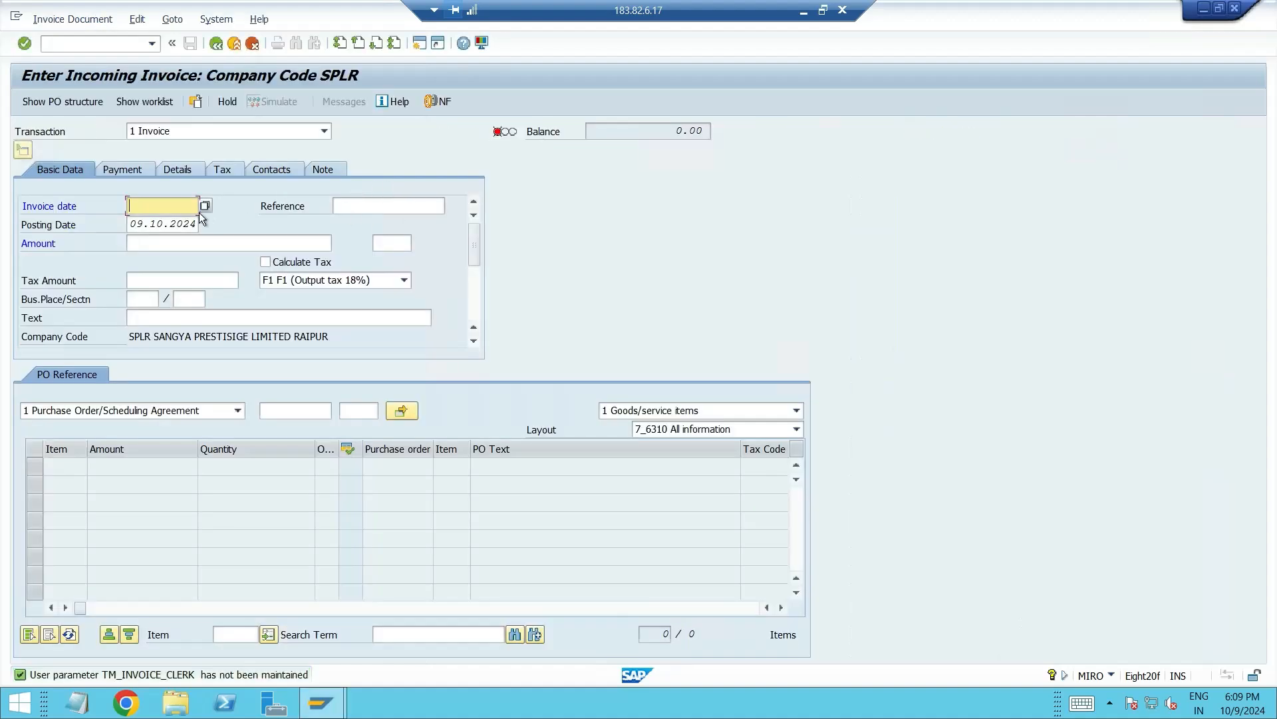
{"action": "key", "text": "BackSpace"}
{"action": "key", "text": "Down"}
{"action": "key", "text": "Return"}
Enter the copied order number with suffix -01 as the invoice reference and 800 as the amount.
{"action": "left_click", "coordinate": [343, 207]}
{"action": "key", "text": "ctrl+v"}
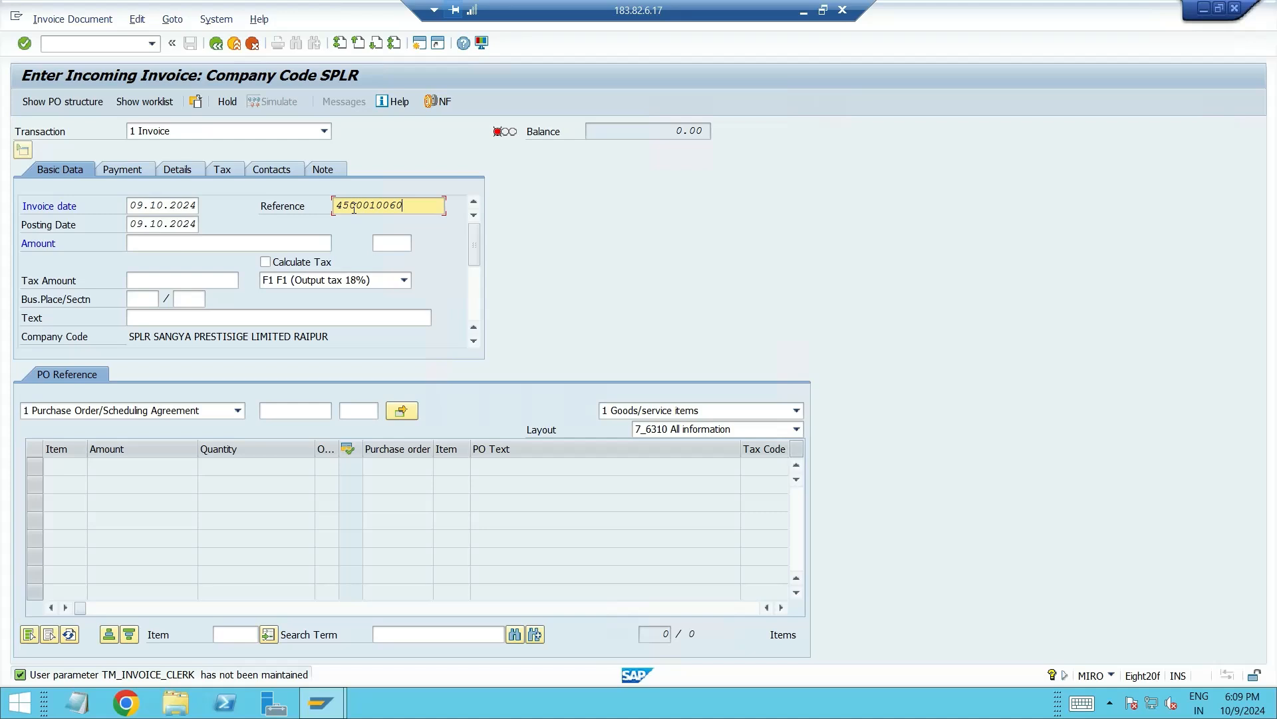
{"action": "type", "text": "-01"}
{"action": "left_click", "coordinate": [292, 246]}
{"action": "type", "text": "800"}
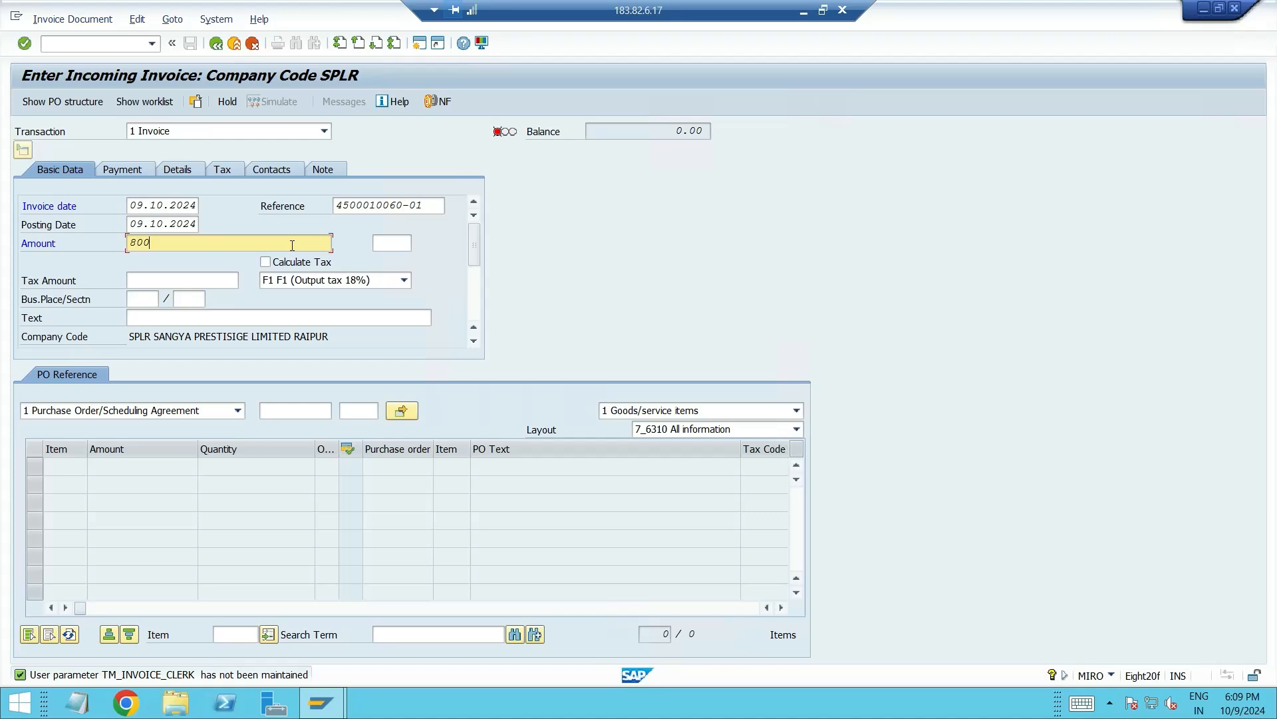
{"action": "key", "text": "Return"}
Load the framework order's item into the invoice using the copied purchase order number.
{"action": "left_click", "coordinate": [281, 410]}
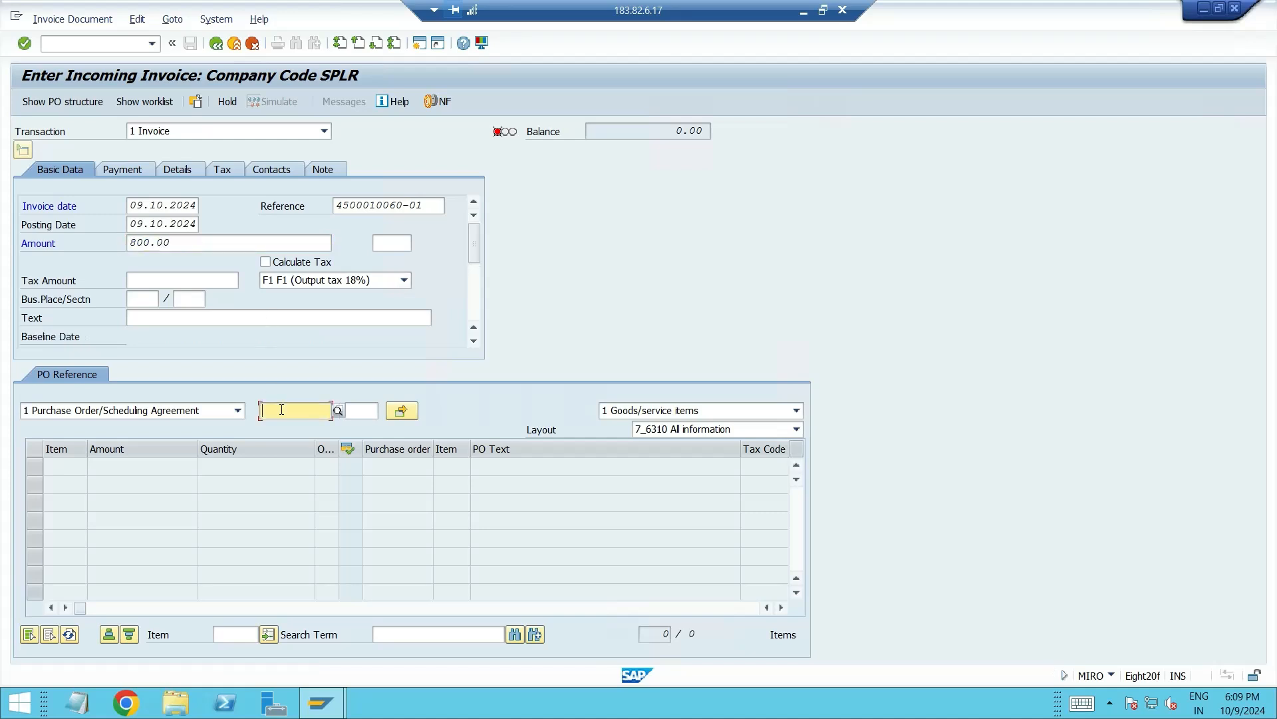
{"action": "key", "text": "ctrl+v"}
{"action": "key", "text": "Return"}
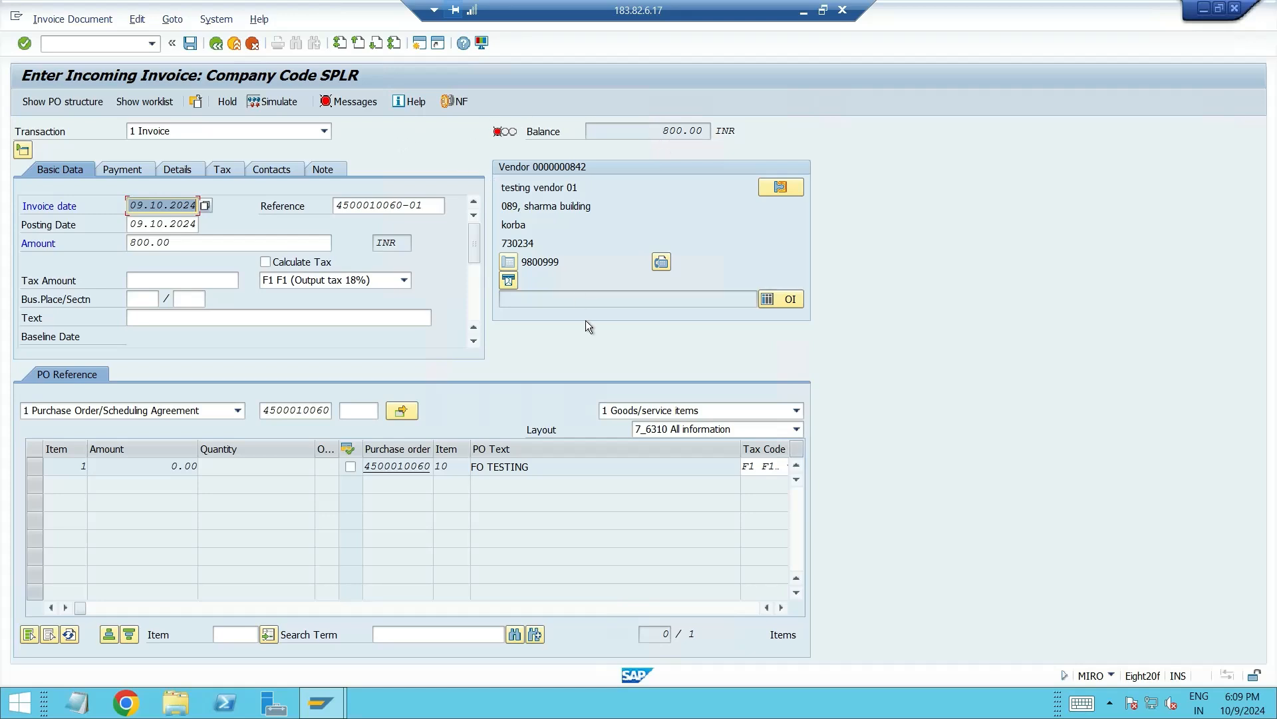
Set the invoice's payment baseline date to 09.10.2024.
{"action": "left_click", "coordinate": [782, 607]}
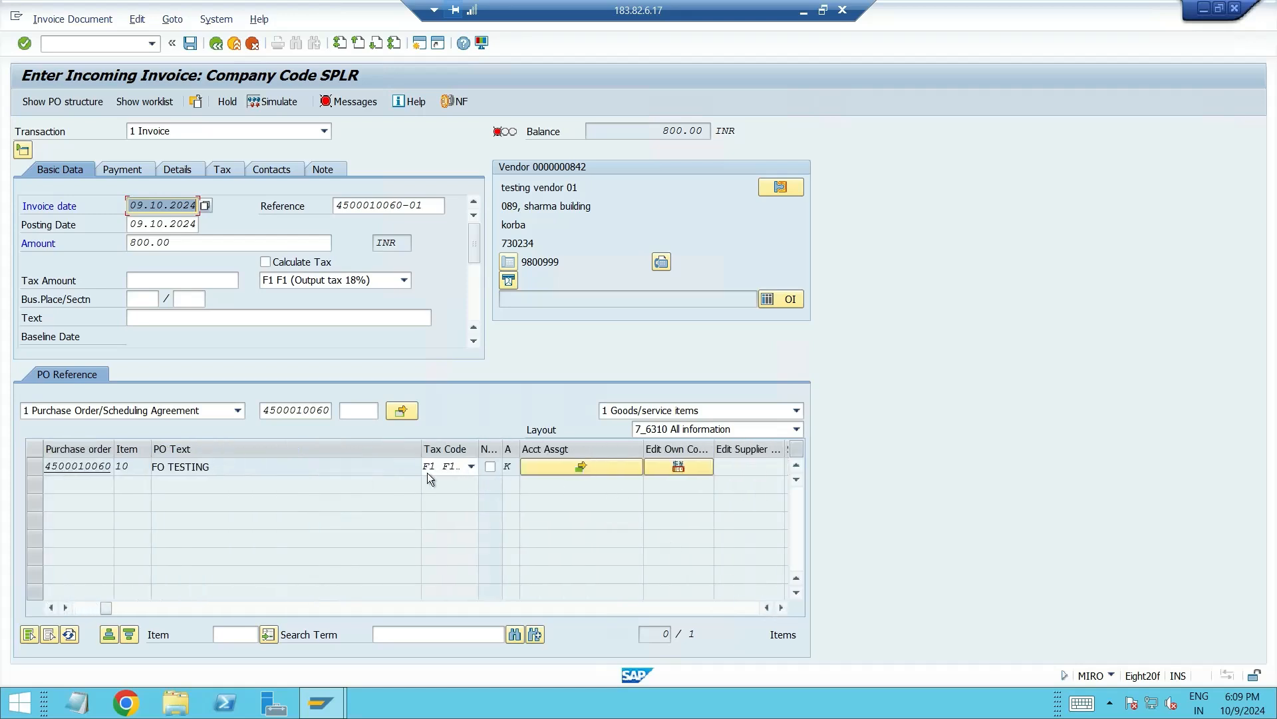
{"action": "left_click", "coordinate": [591, 470]}
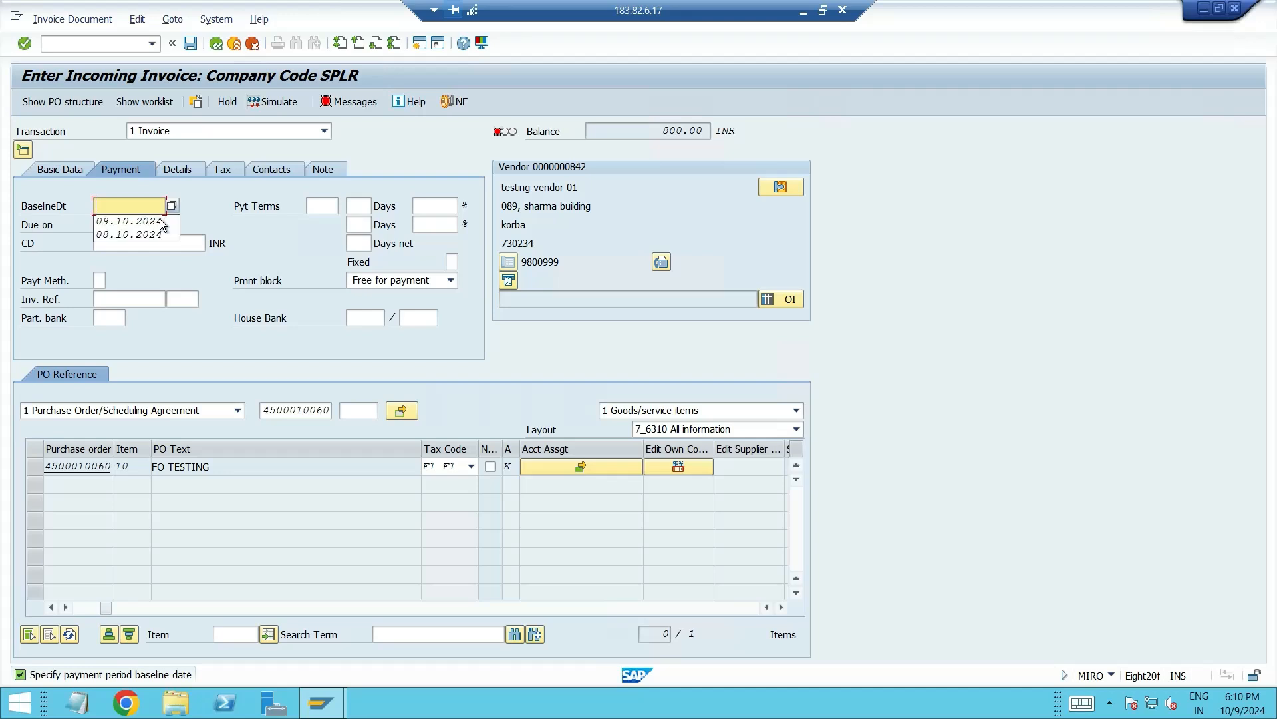
{"action": "left_click", "coordinate": [159, 218]}
{"action": "key", "text": "Return"}
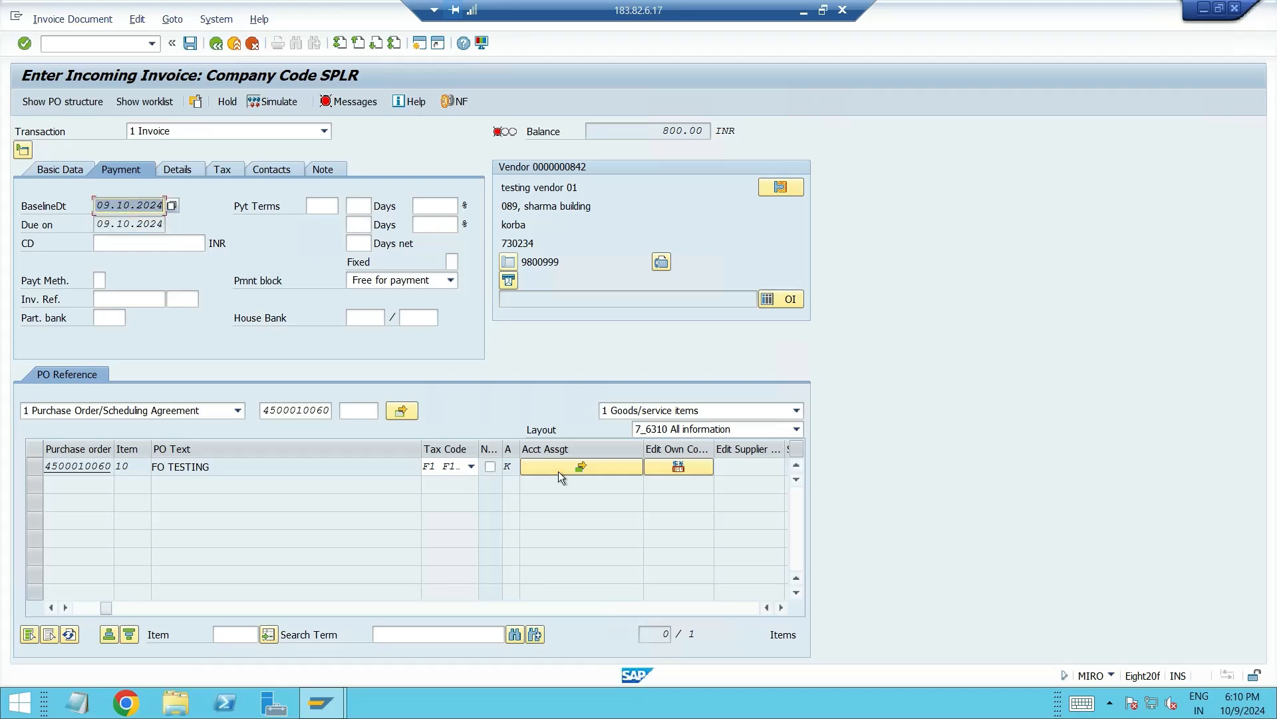
Assign an amount of 800 to cost center SPLR0124 in the FO TESTING item's account assignment.
{"action": "left_click", "coordinate": [577, 465]}
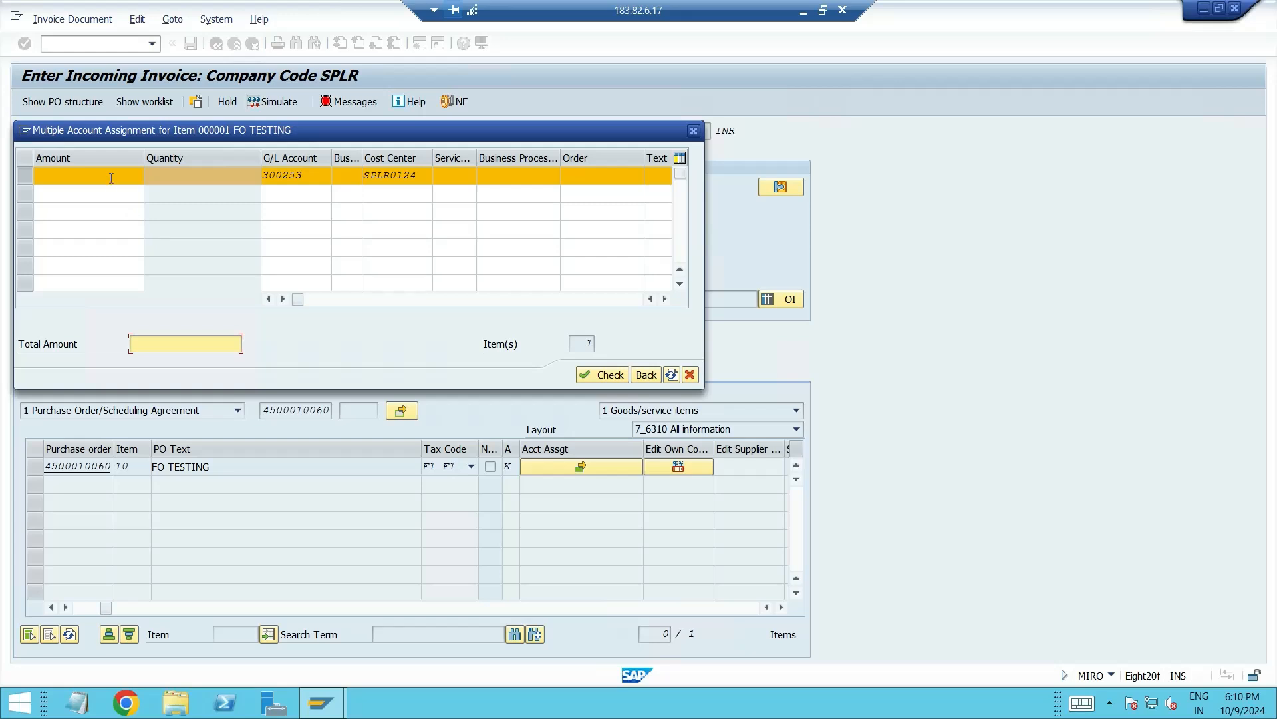
{"action": "left_click", "coordinate": [111, 177]}
{"action": "type", "text": "800"}
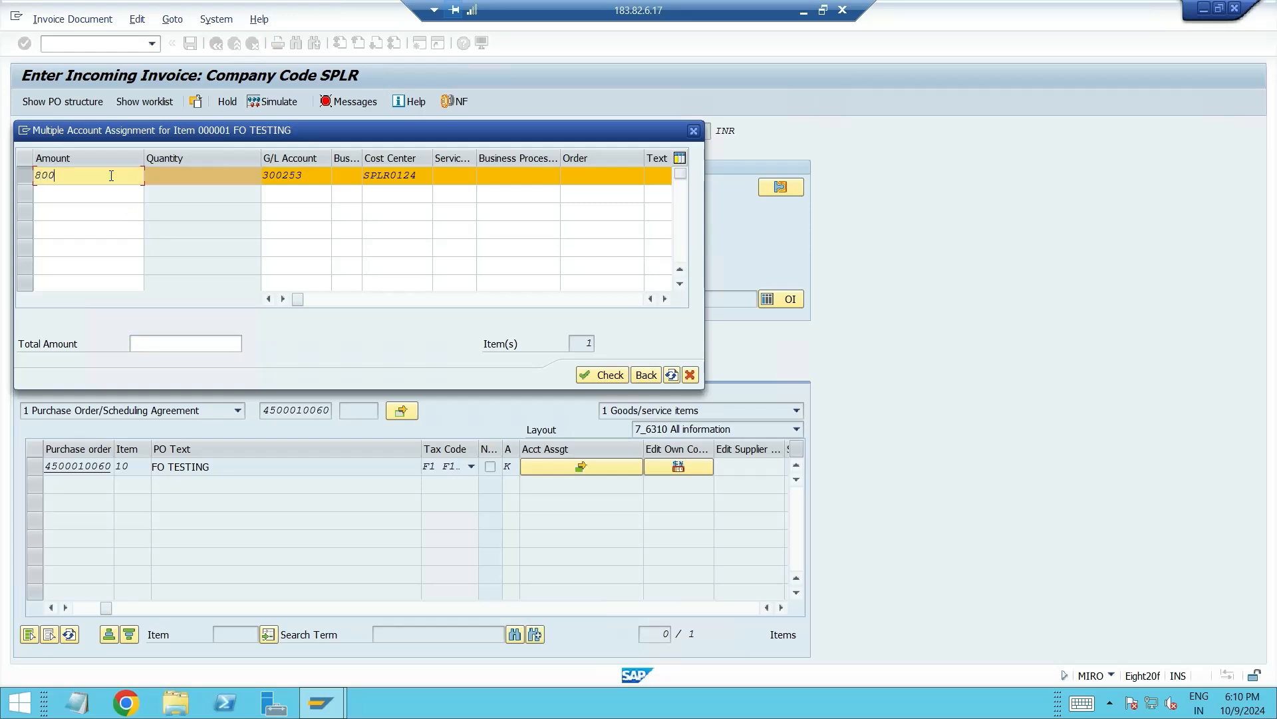
{"action": "key", "text": "Return"}
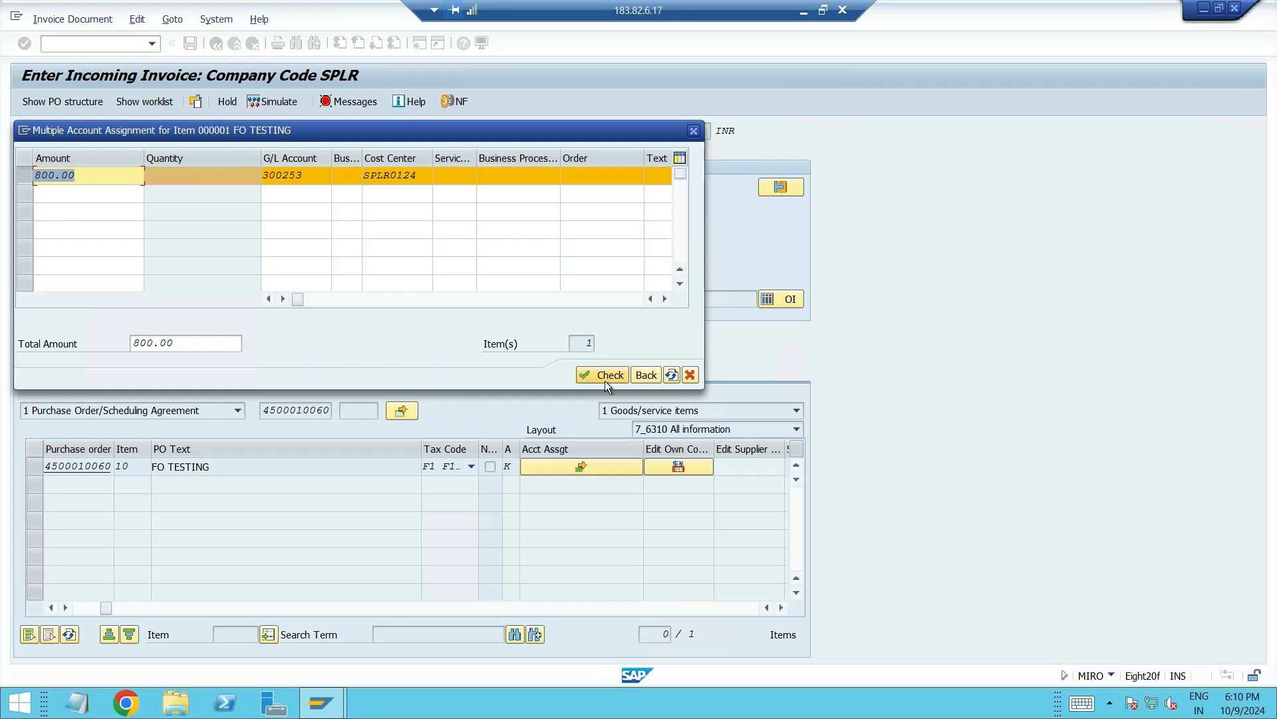
{"action": "left_click", "coordinate": [642, 375]}
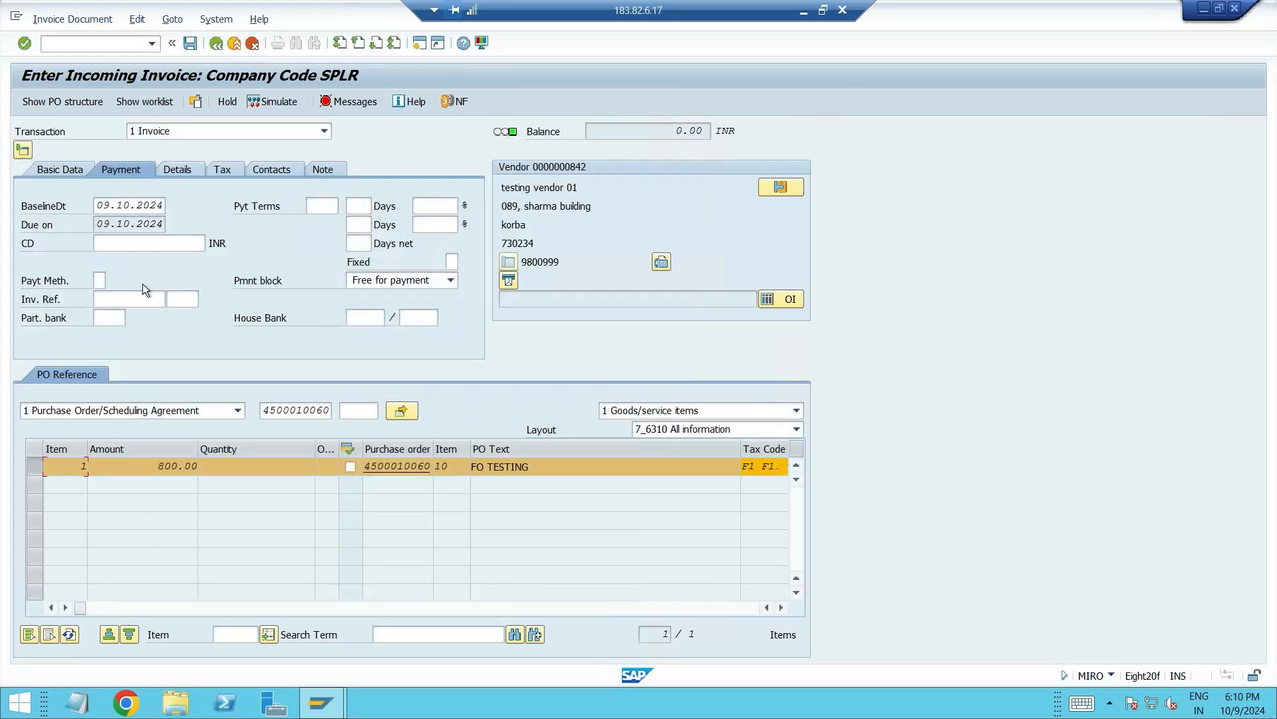
Fill in the business place in the invoice's basic data from the previously used entries.
{"action": "left_click", "coordinate": [71, 173]}
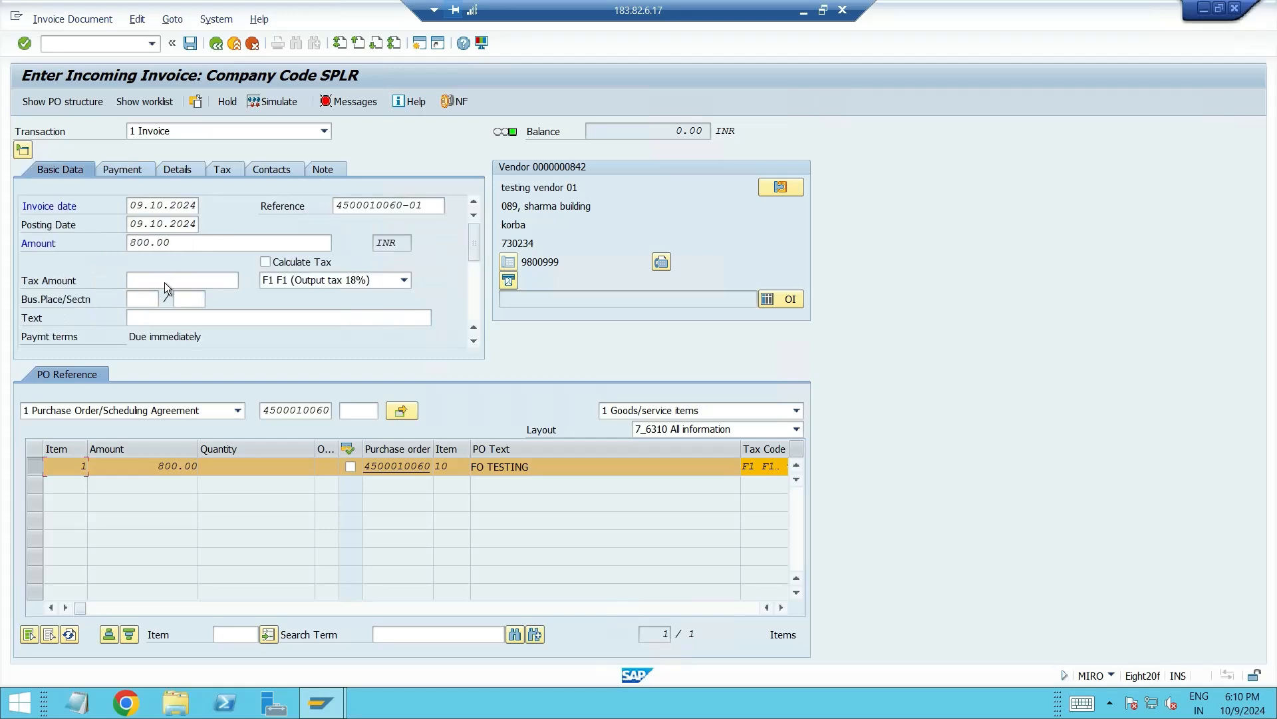
{"action": "left_click", "coordinate": [150, 302]}
{"action": "key", "text": "space"}
{"action": "key", "text": "Down"}
{"action": "key", "text": "Return"}
{"action": "key", "text": "Return"}
Simulate and post the invoice, accepting the tax warnings, and view the posting message details.
{"action": "left_click", "coordinate": [265, 104]}
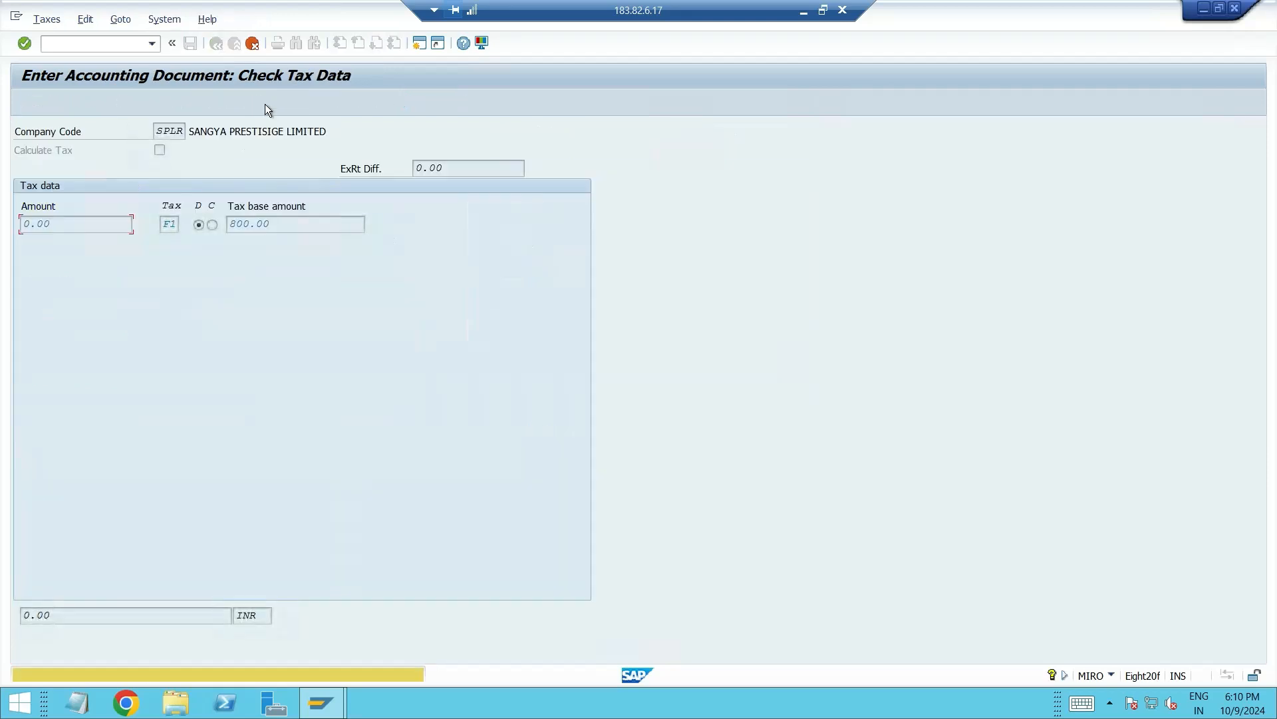
{"action": "key", "text": "Return"}
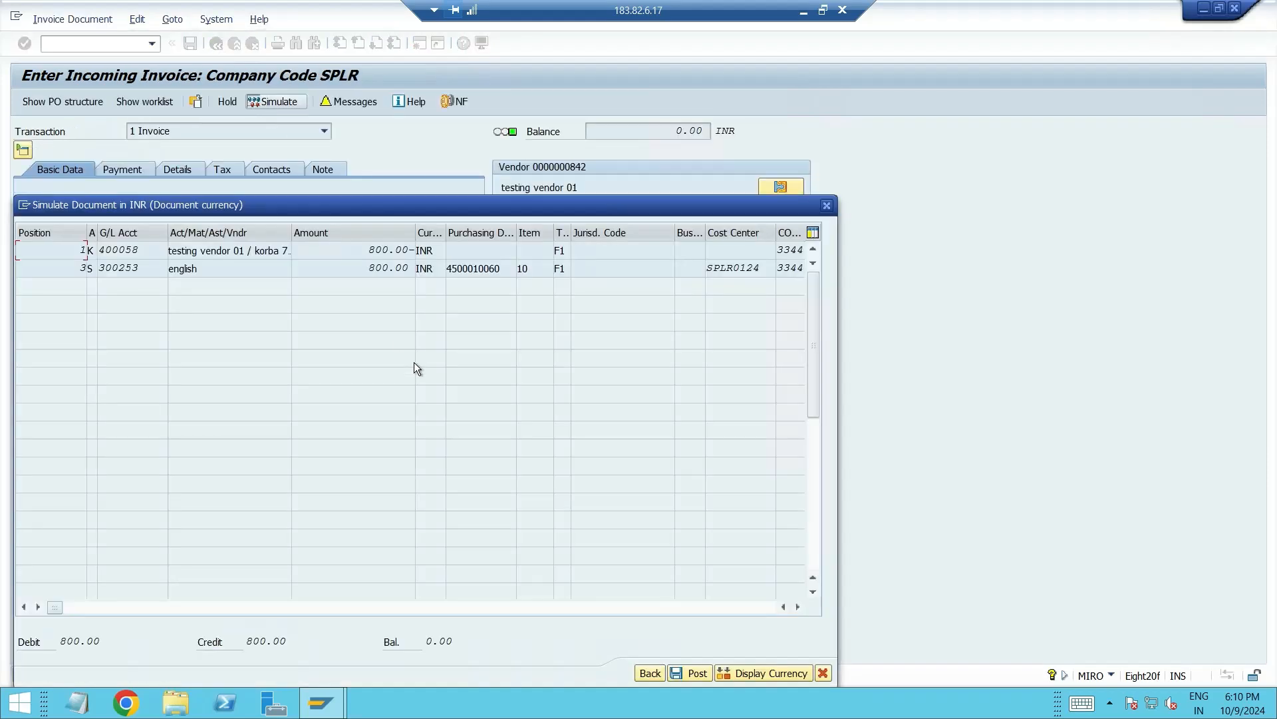
{"action": "left_click", "coordinate": [695, 673]}
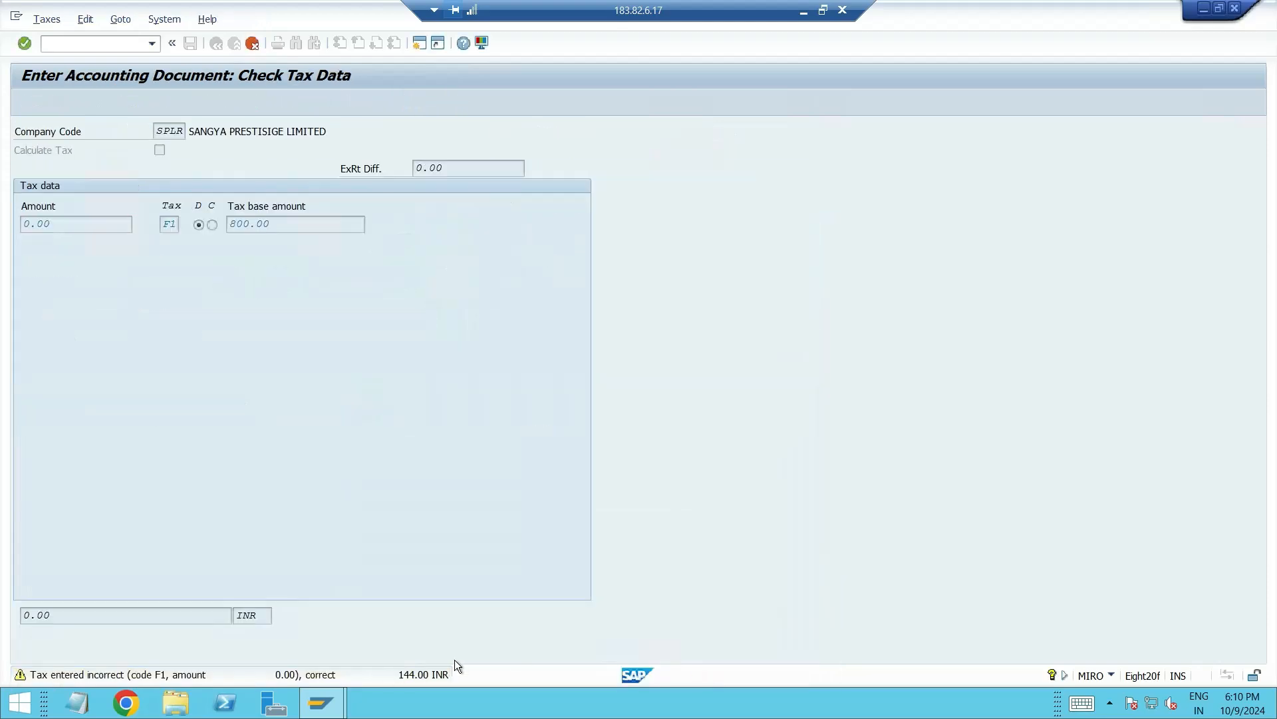
{"action": "key", "text": "Return"}
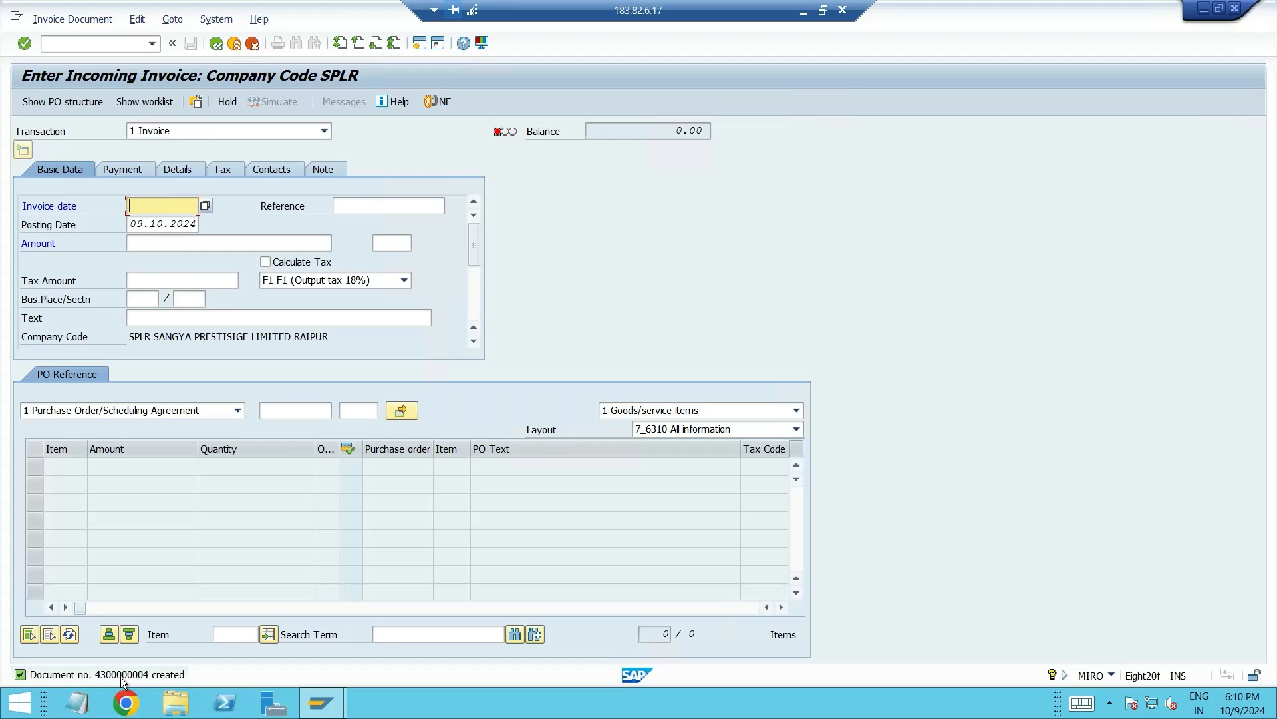
{"action": "double_click", "coordinate": [118, 675]}
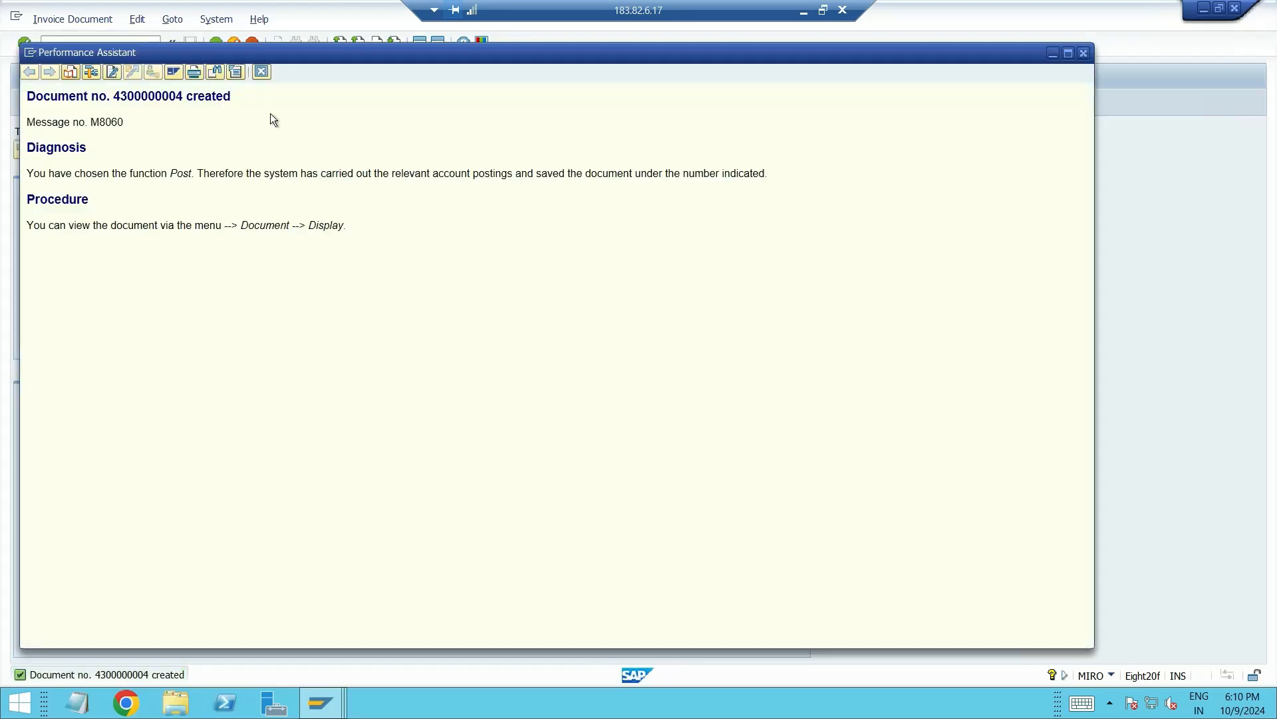
{"action": "left_click", "coordinate": [261, 70]}
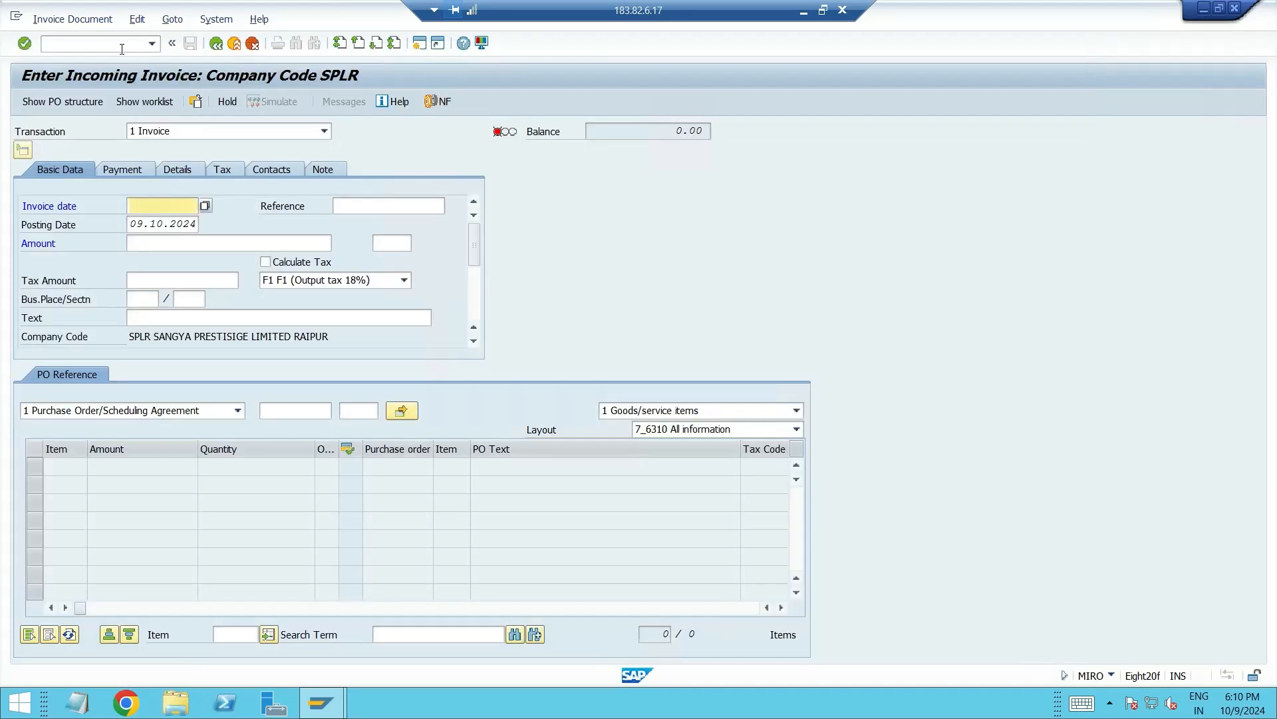
{"action": "type", "text": "/em"}
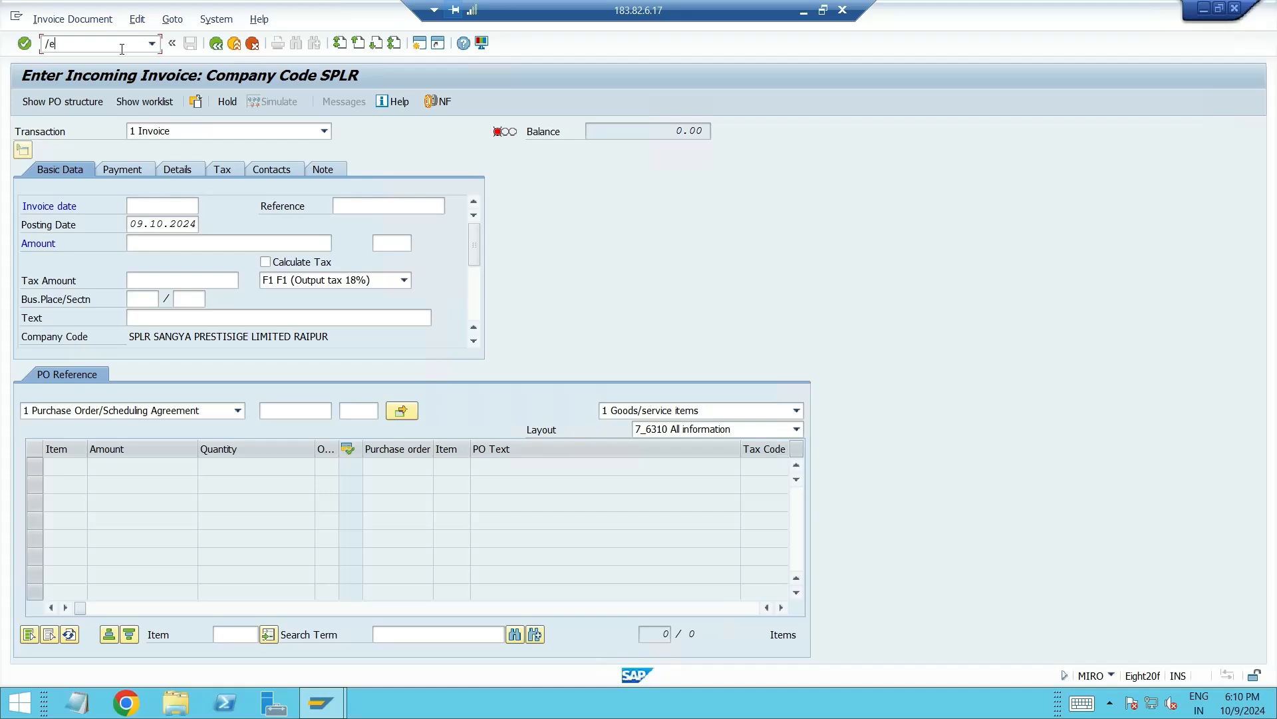
{"action": "key", "text": "BackSpace"}
{"action": "key", "text": "BackSpace"}
{"action": "key", "text": "BackSpace"}
{"action": "type", "text": "nme"}
{"action": "key", "text": "BackSpace"}
{"action": "type", "text": "e23"}
{"action": "key", "text": "Return"}
{"action": "left_click", "coordinate": [153, 44]}
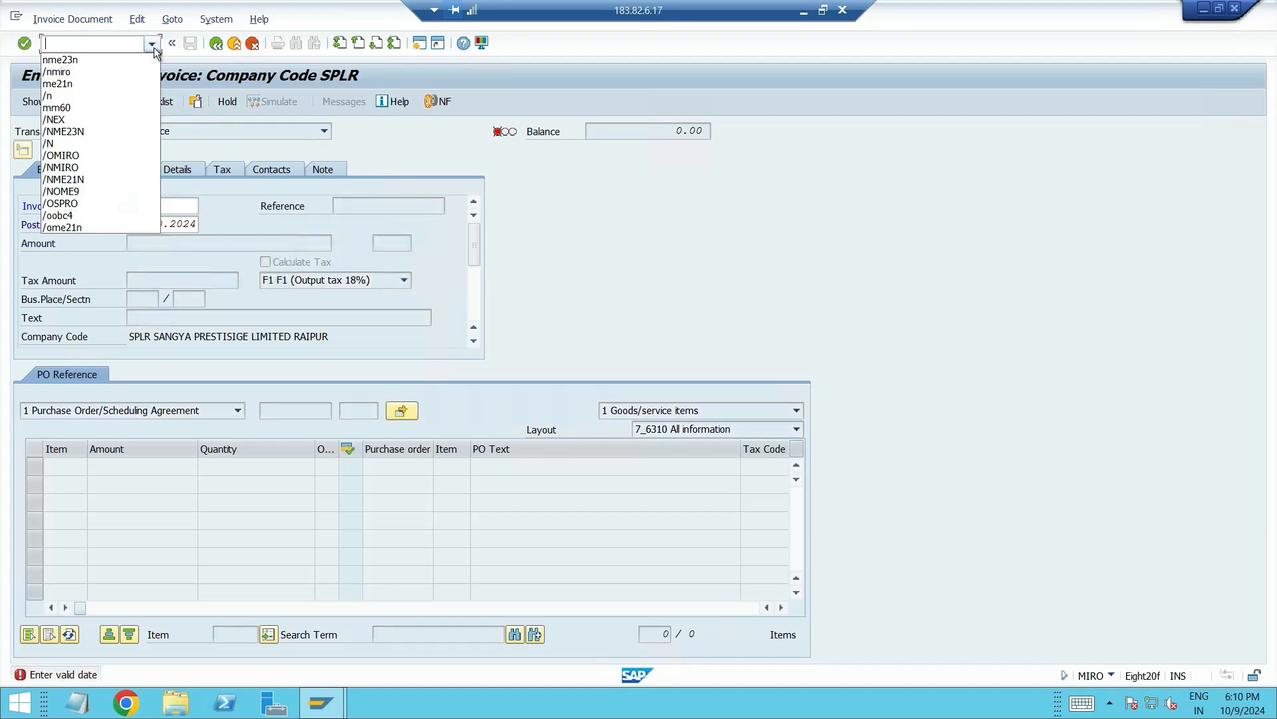
{"action": "left_click", "coordinate": [141, 64]}
{"action": "left_click", "coordinate": [125, 42]}
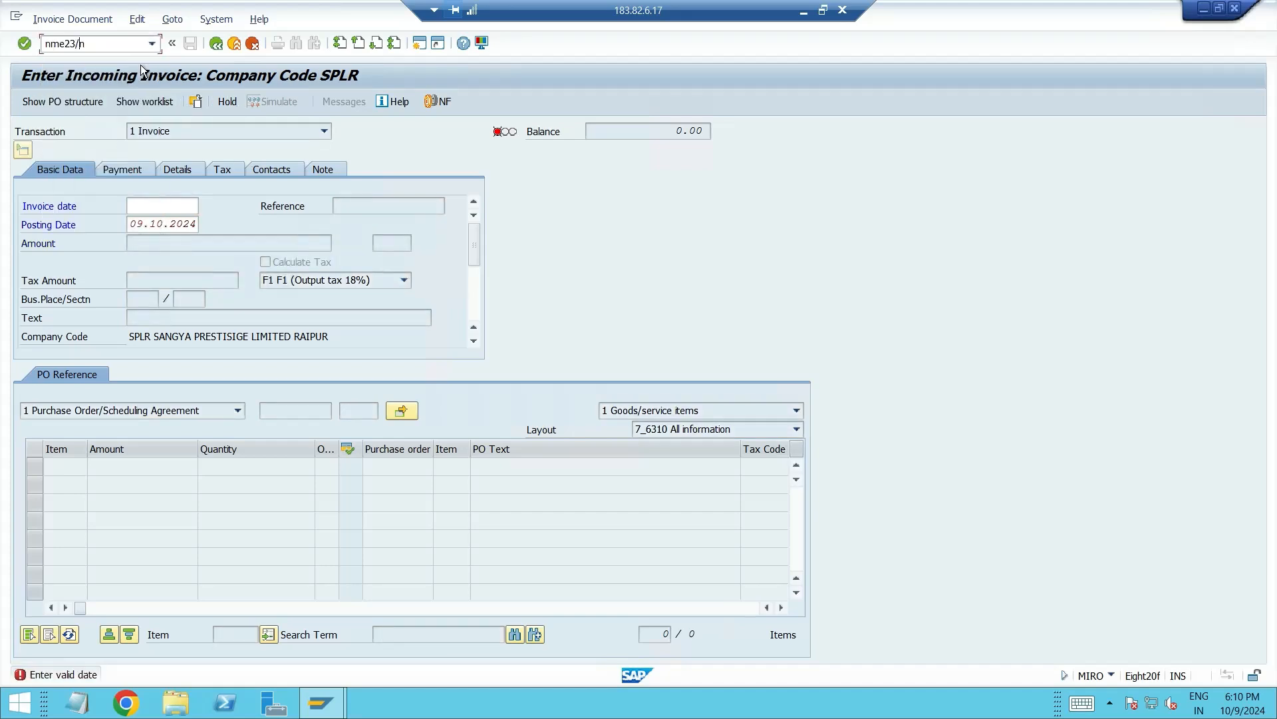
{"action": "key", "text": "Return"}
Leave invoice entry and display the framework order with /nme23n.
{"action": "left_click", "coordinate": [125, 42]}
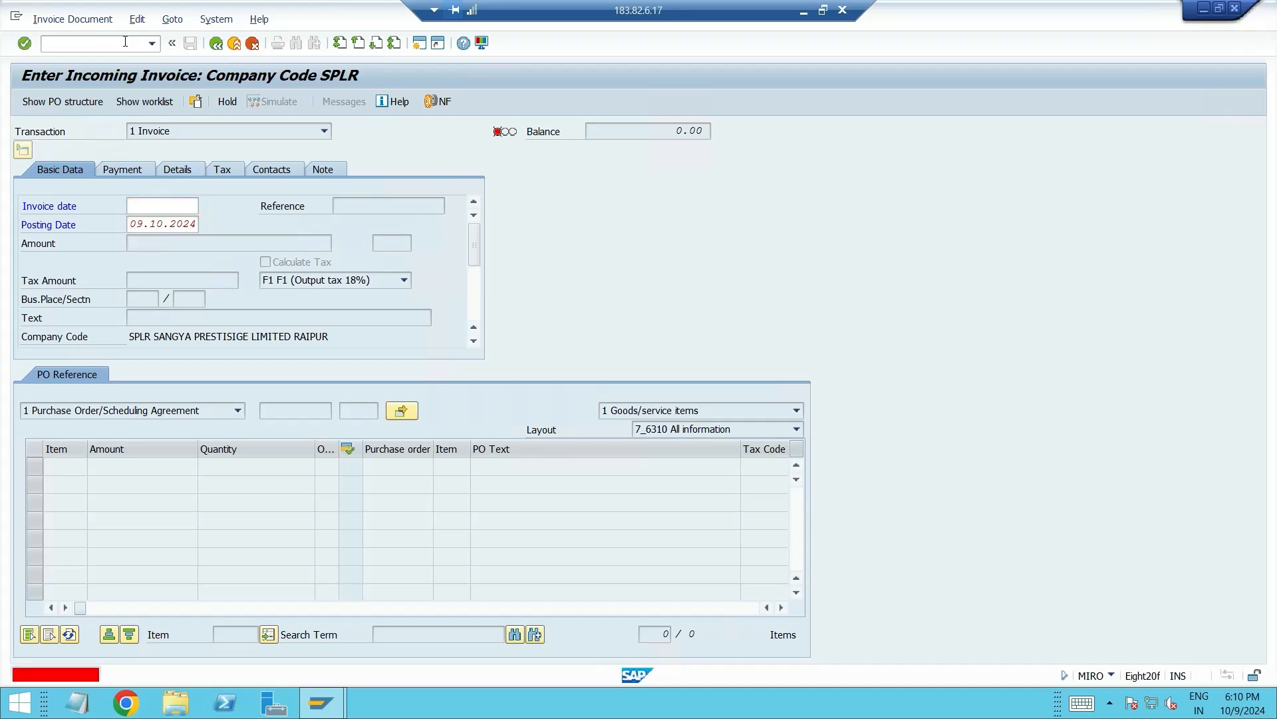
{"action": "type", "text": "/"}
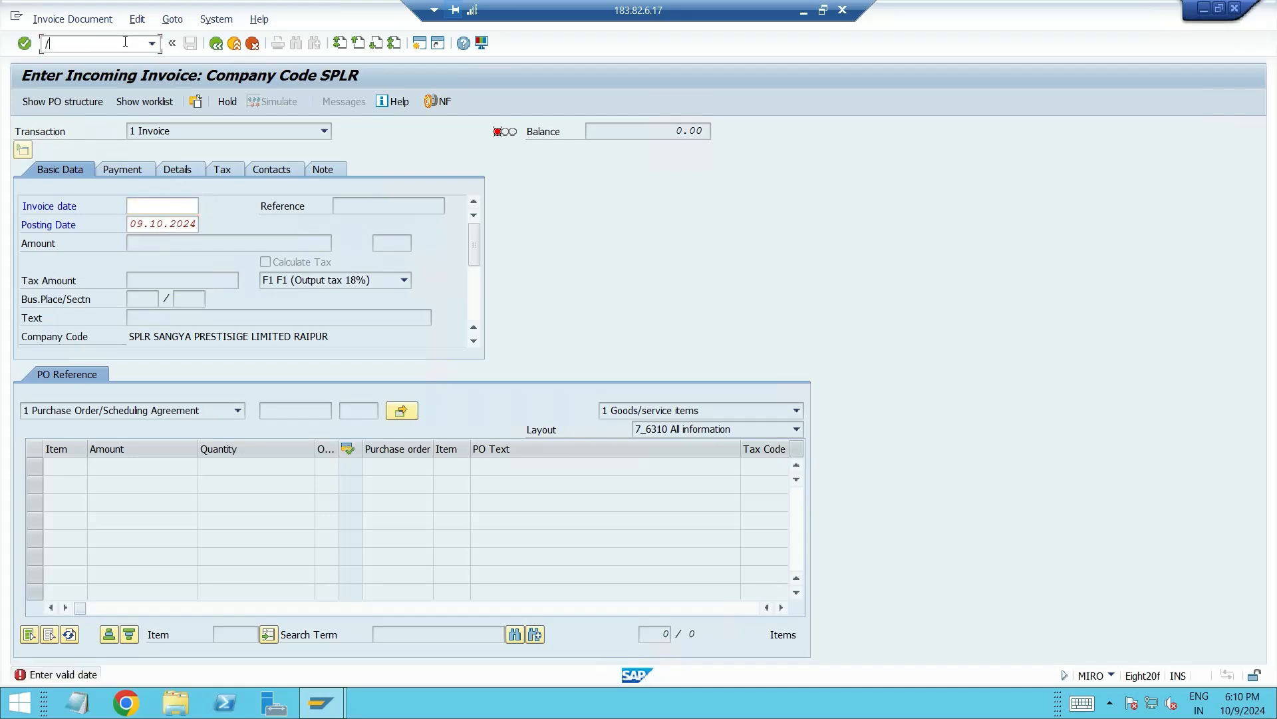
{"action": "type", "text": "nme23n"}
{"action": "key", "text": "Return"}
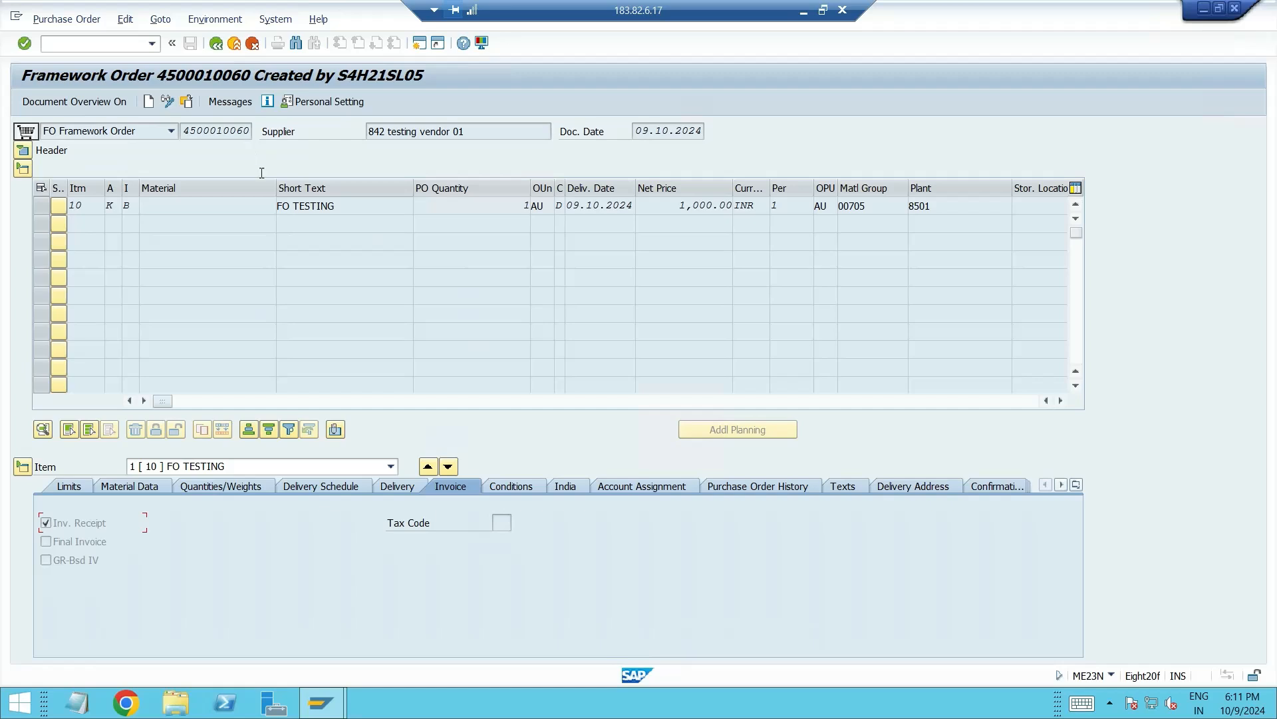
Examine the FO TESTING item's purchase order history and its limit values.
{"action": "left_click", "coordinate": [721, 484]}
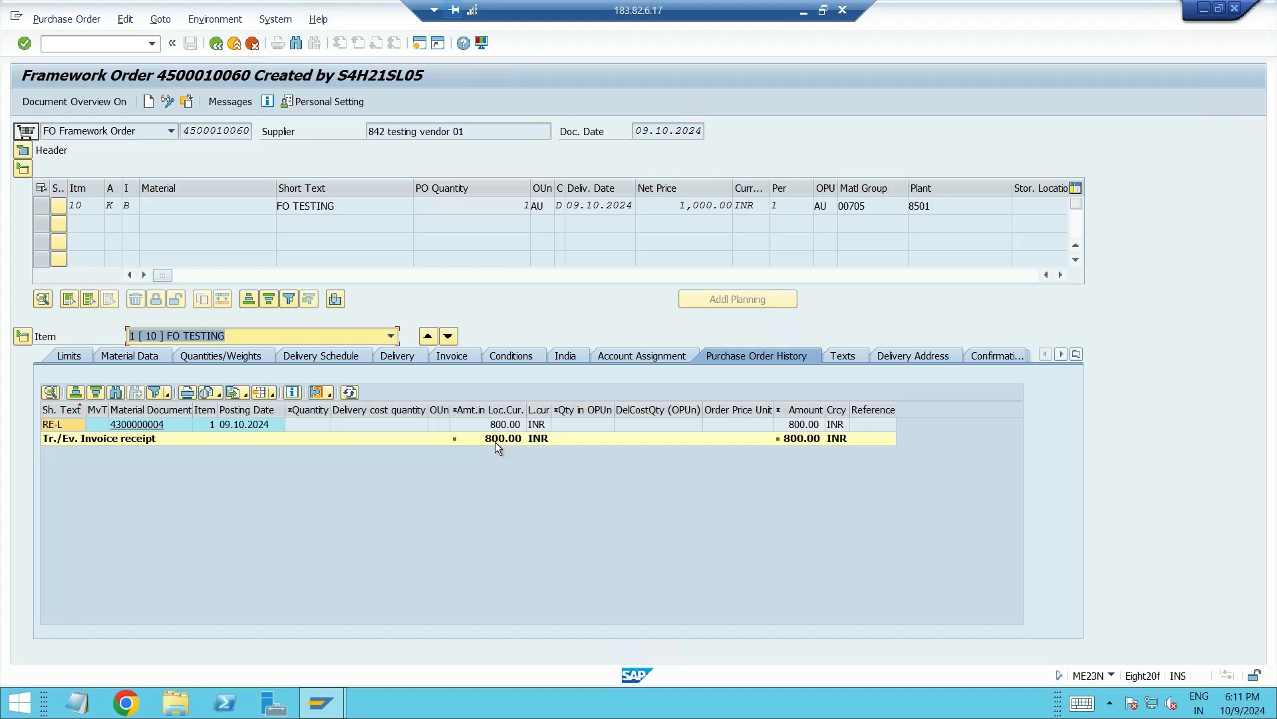
{"action": "left_click", "coordinate": [271, 392]}
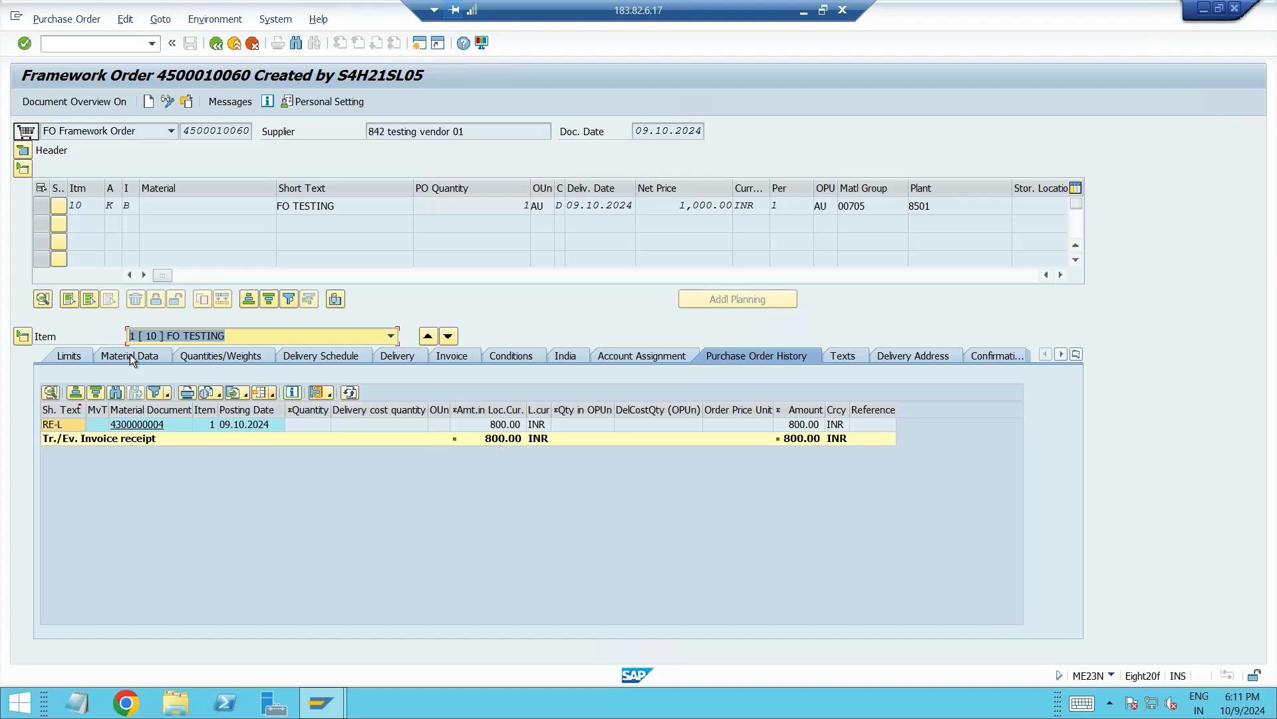
{"action": "left_click", "coordinate": [79, 353]}
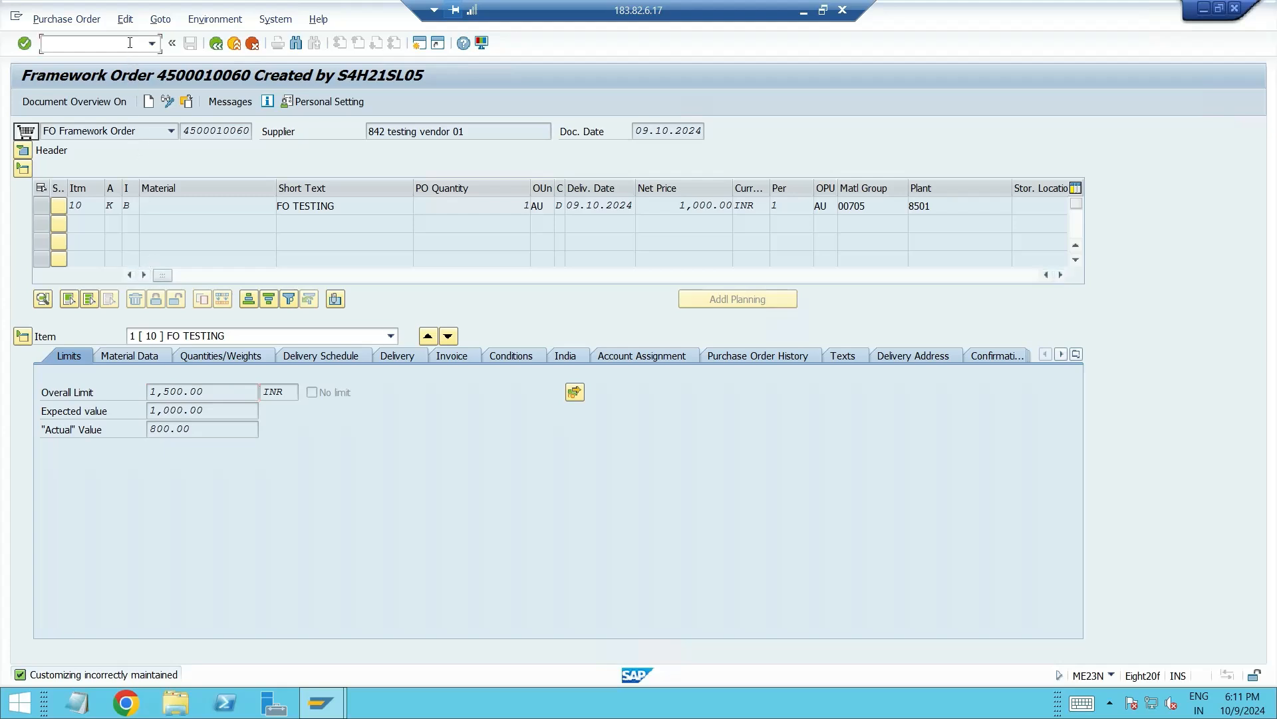
Return to the incoming invoice transaction MIRO and set the new invoice's date to 09.10.2024.
{"action": "type", "text": "/nm"}
{"action": "type", "text": "e2n"}
{"action": "key", "text": "Return"}
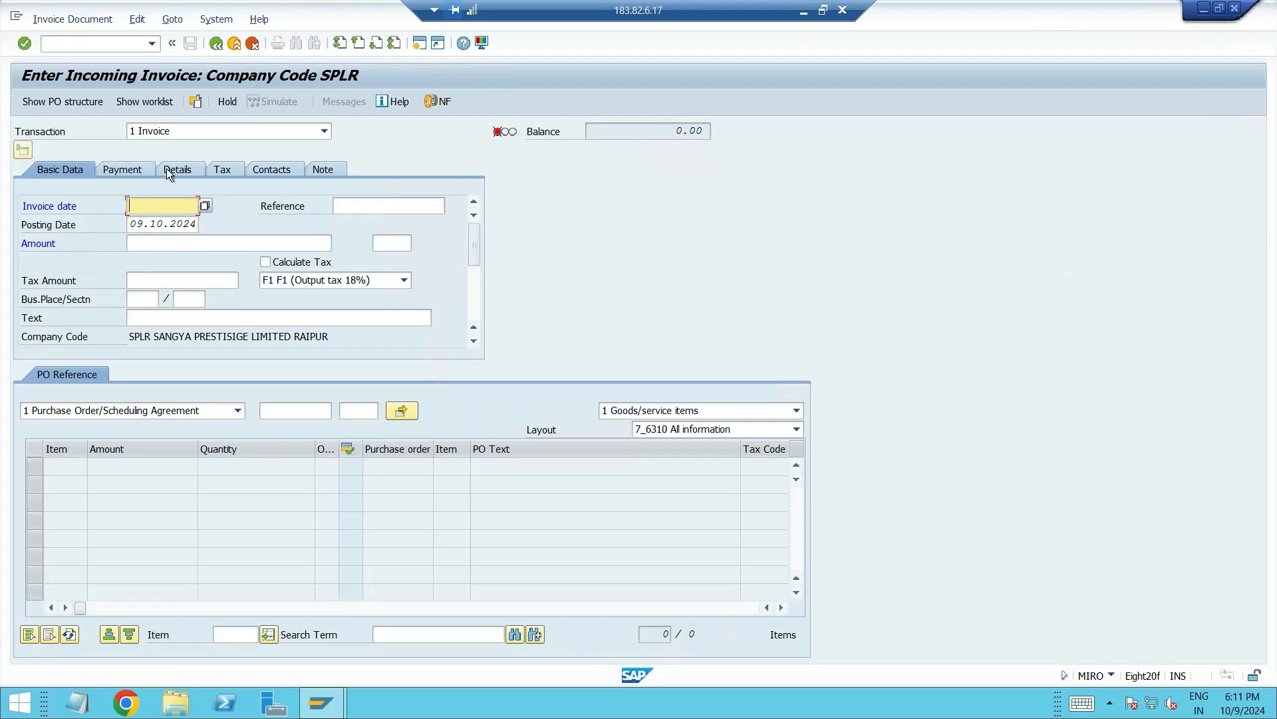
{"action": "key", "text": "Down"}
{"action": "key", "text": "Down"}
{"action": "key", "text": "Return"}
Set the new invoice's amount to 1000 and its reference to the order number with suffix -02.
{"action": "key", "text": "Tab"}
{"action": "key", "text": "Tab"}
{"action": "key", "text": "Down"}
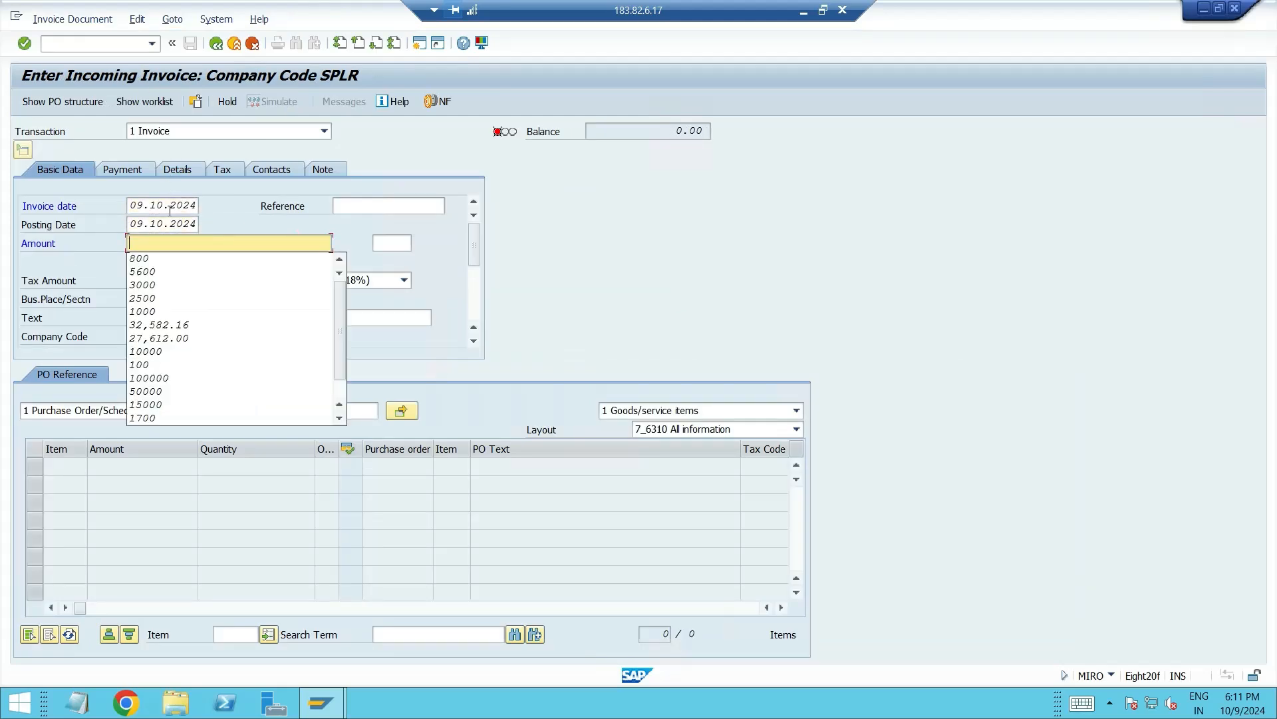
{"action": "type", "text": "1000"}
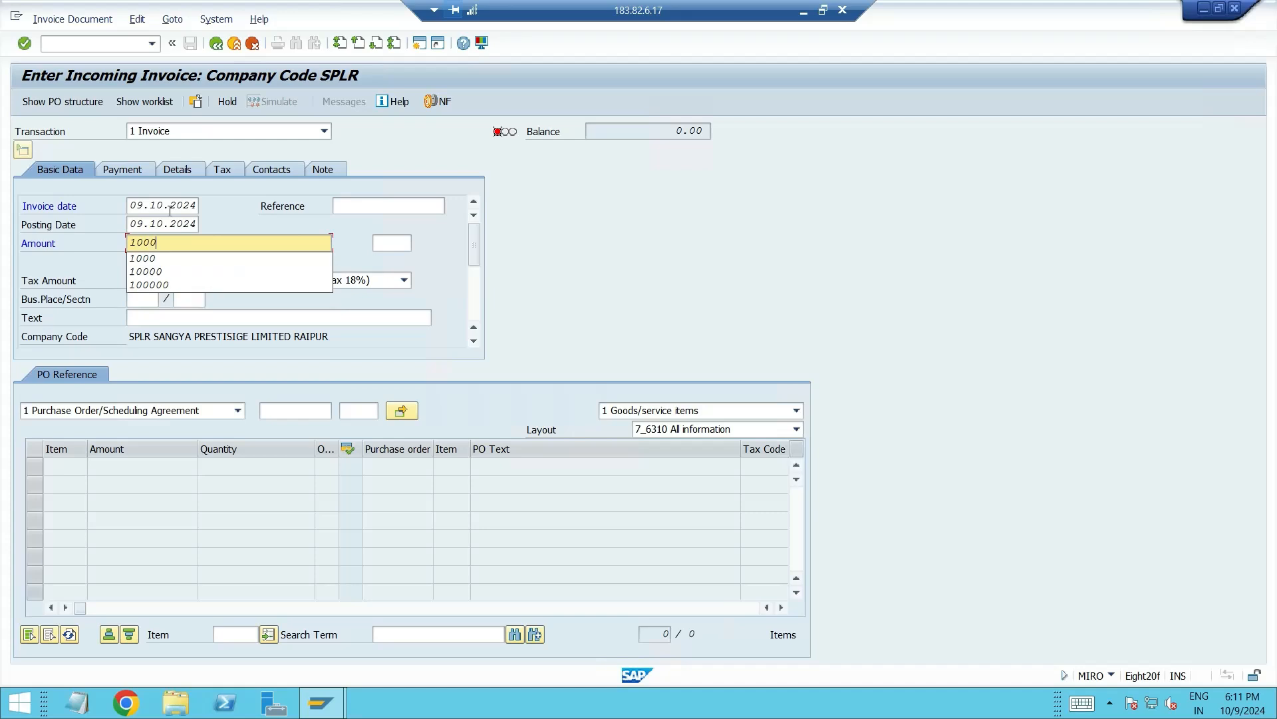
{"action": "left_click", "coordinate": [348, 206]}
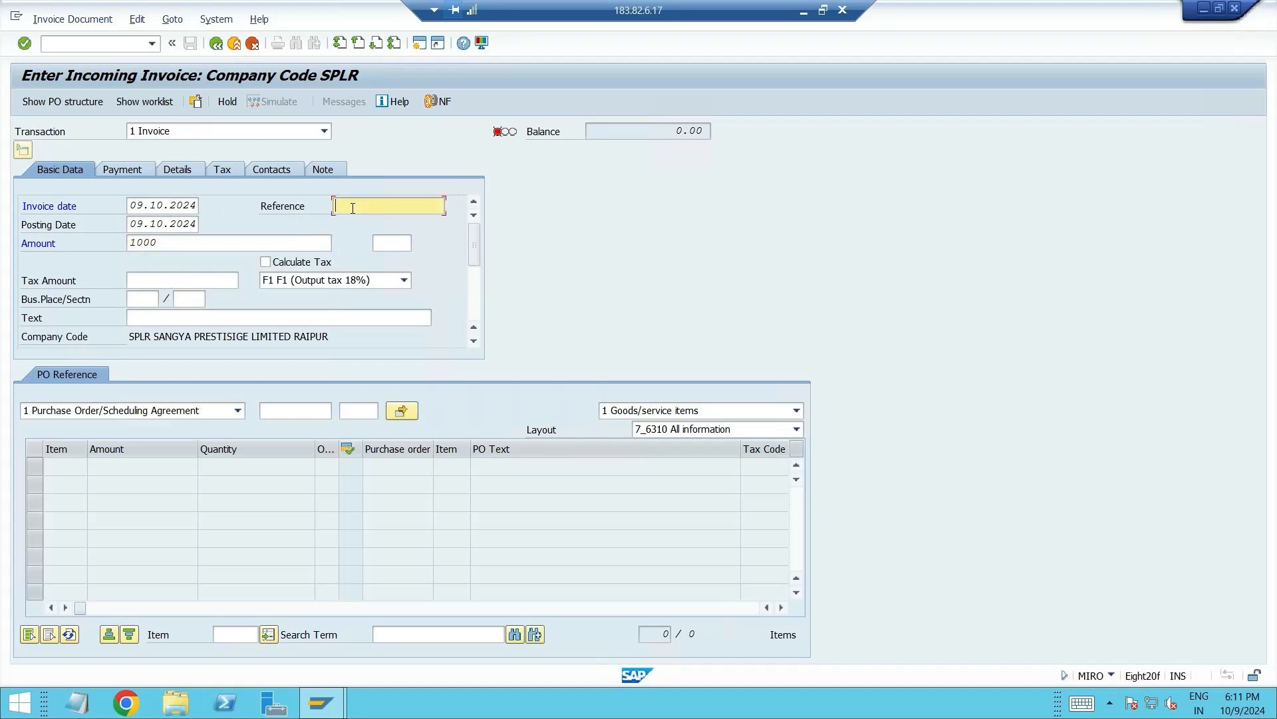
{"action": "key", "text": "ctrl+v"}
{"action": "type", "text": "-02"}
Set the new invoice's business place to SPLR and open its payment data.
{"action": "left_click", "coordinate": [225, 280]}
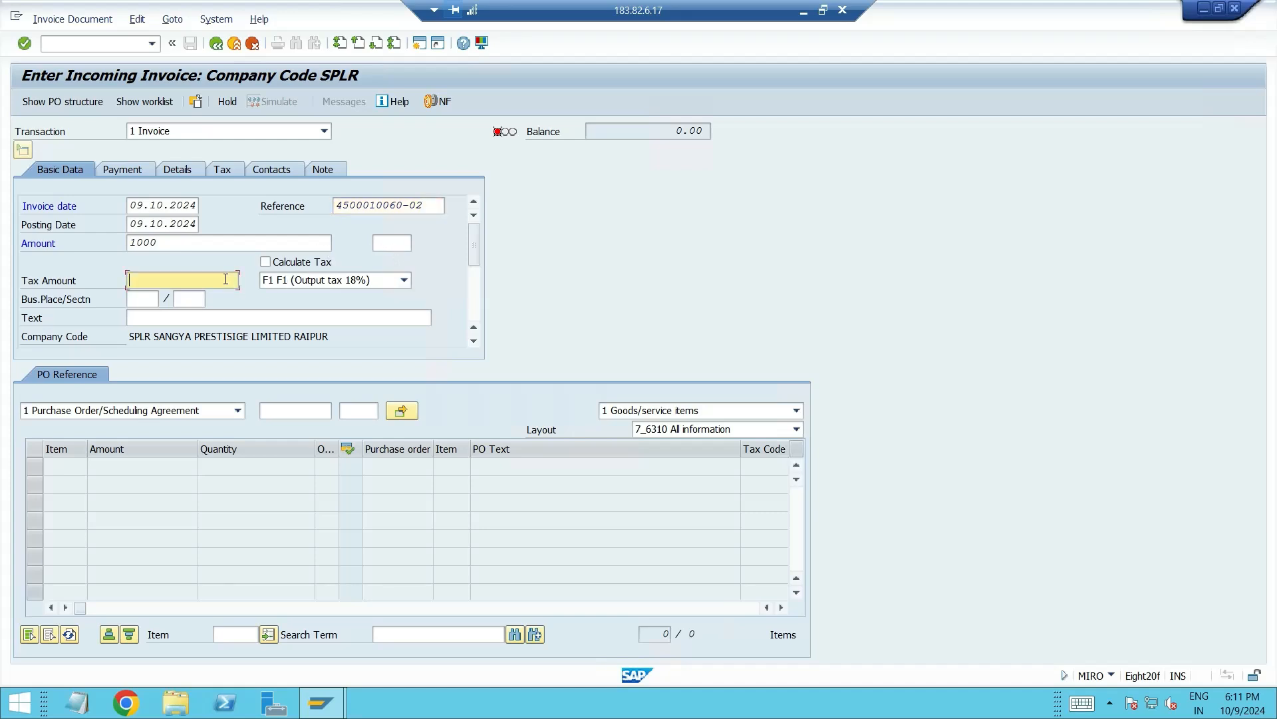
{"action": "left_click", "coordinate": [154, 299]}
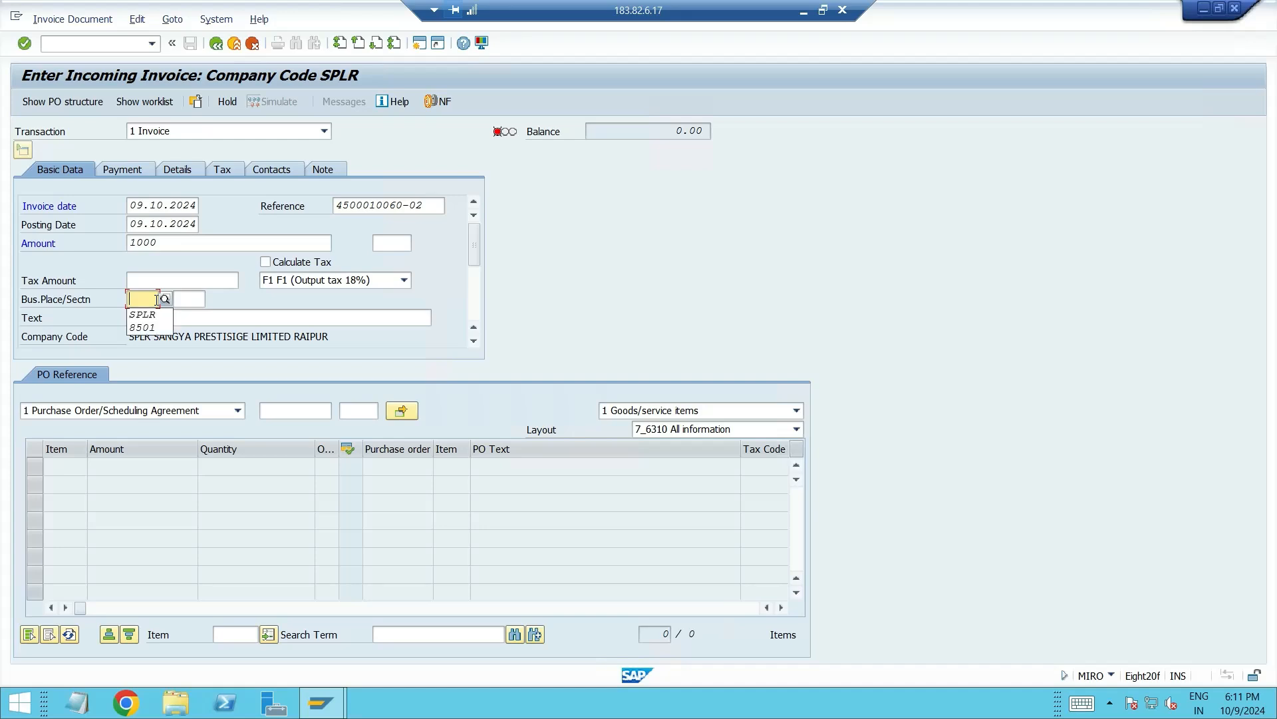
{"action": "left_click", "coordinate": [143, 313]}
{"action": "left_click", "coordinate": [142, 172]}
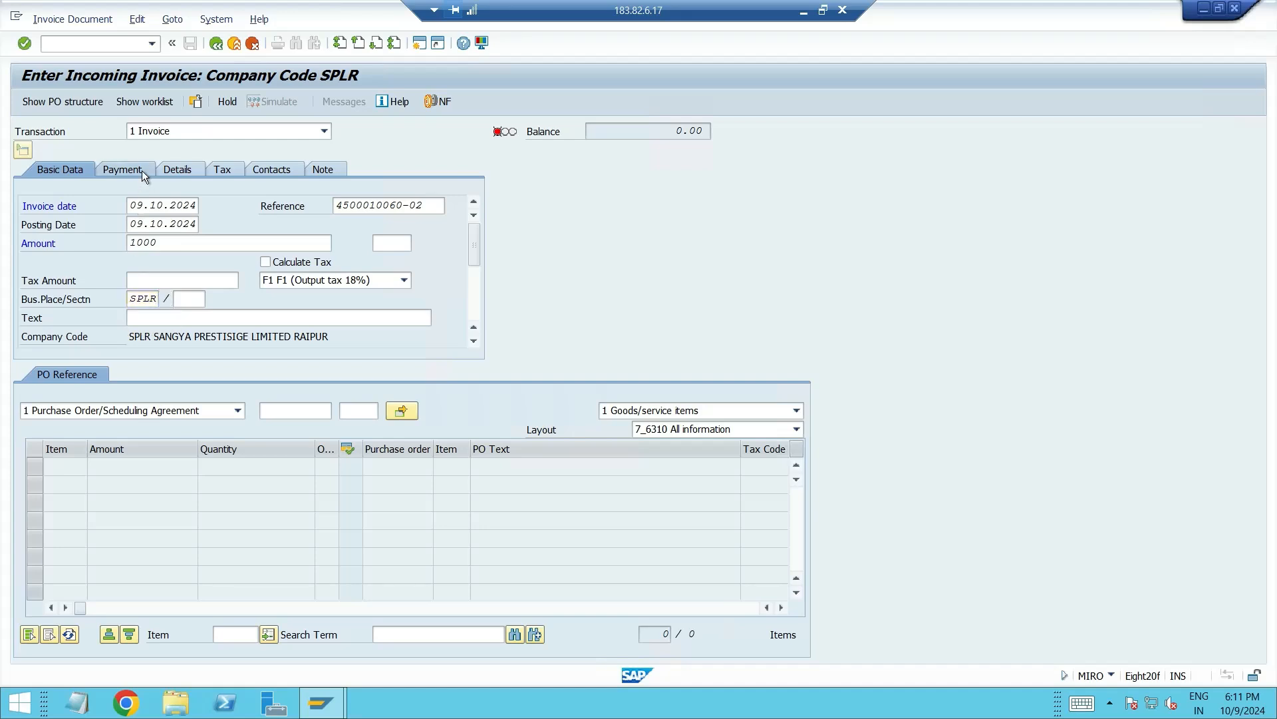
Set the invoice's baseline date to 09.10.2024 and load the blanket purchase order's item as its reference.
{"action": "left_click", "coordinate": [154, 205]}
{"action": "key", "text": "Down"}
{"action": "key", "text": "Return"}
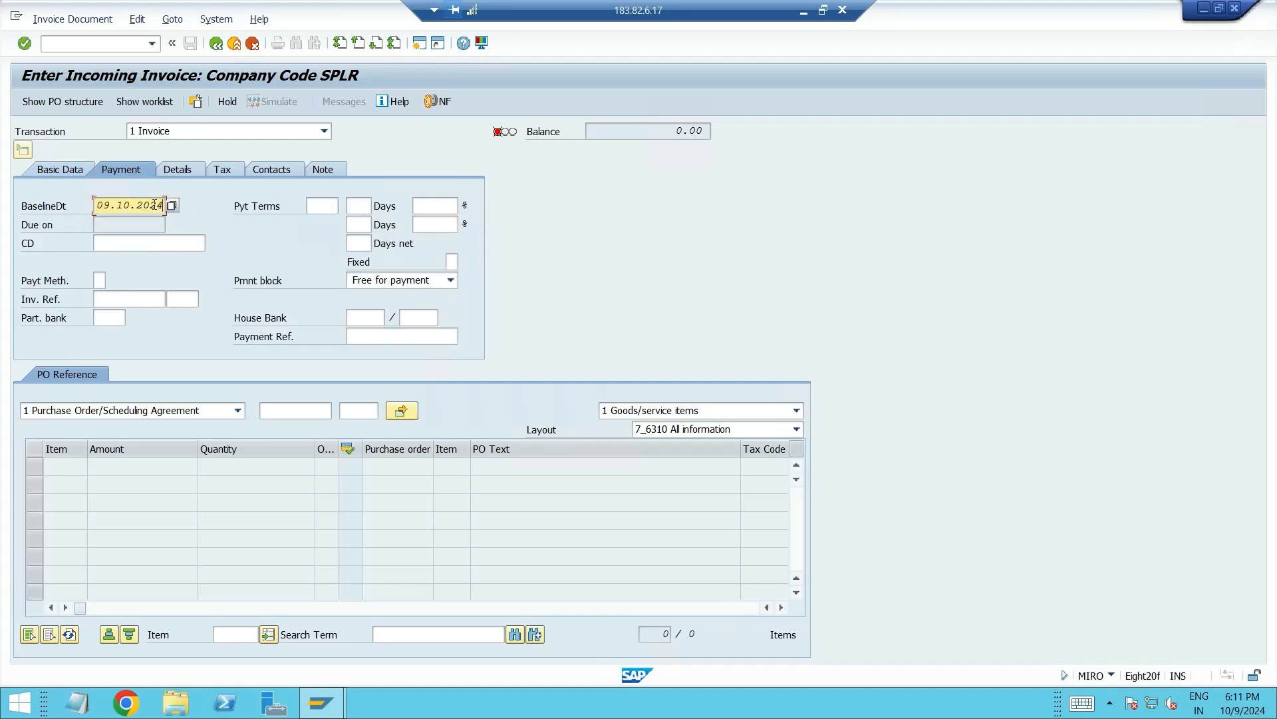
{"action": "left_click", "coordinate": [310, 408]}
{"action": "key", "text": "ctrl+v"}
{"action": "key", "text": "Return"}
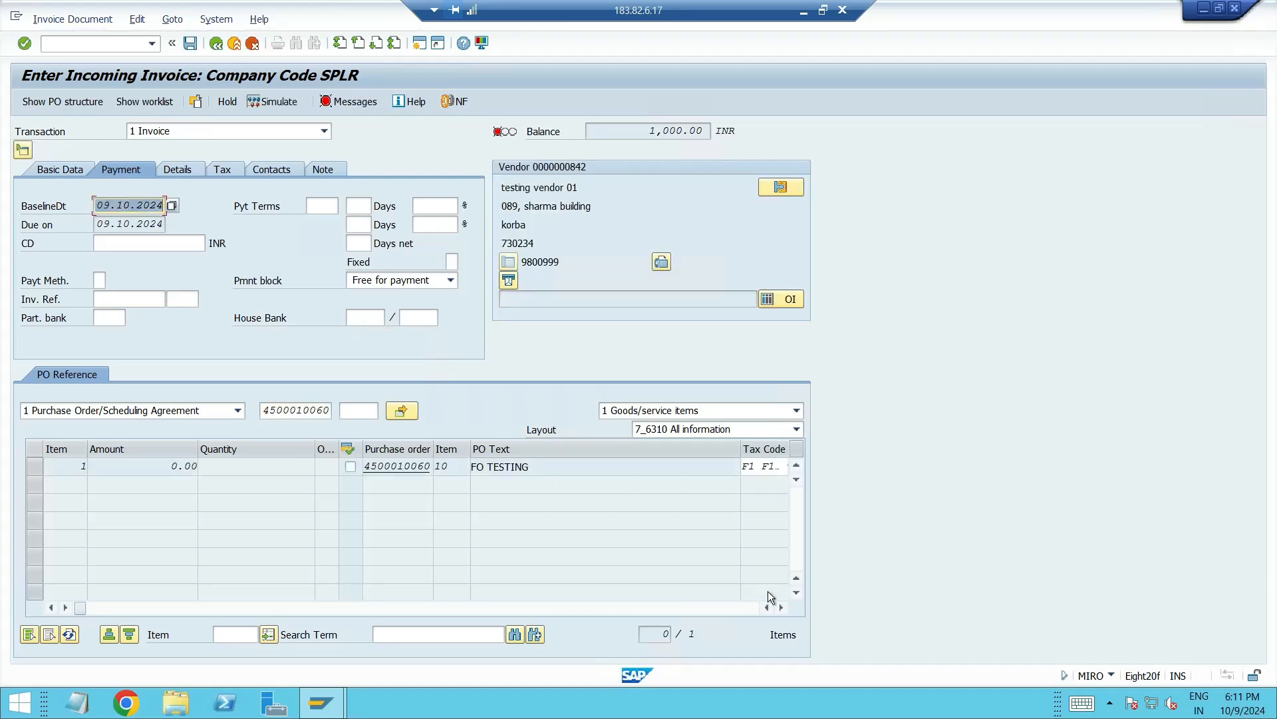
Assign an amount of 1000 to the FO TESTING item's account assignment row, check it and return to the invoice, acknowledging any message.
{"action": "left_click", "coordinate": [781, 606]}
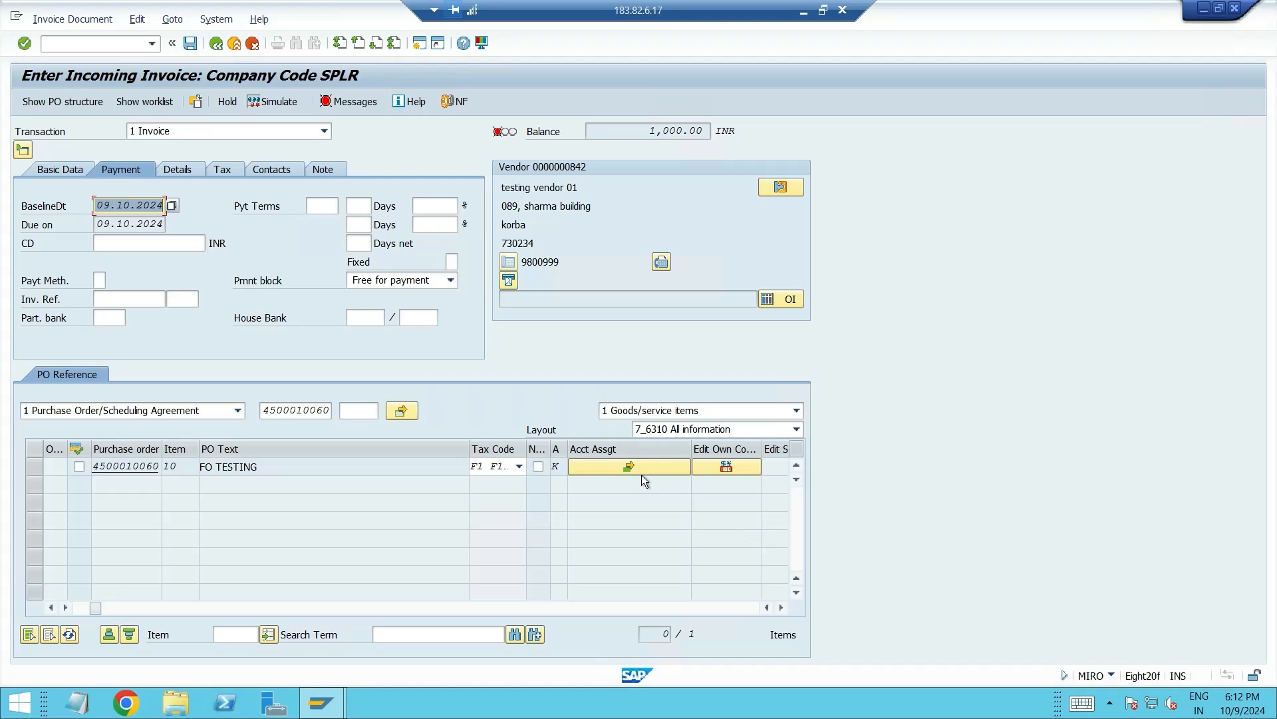
{"action": "left_click", "coordinate": [640, 470]}
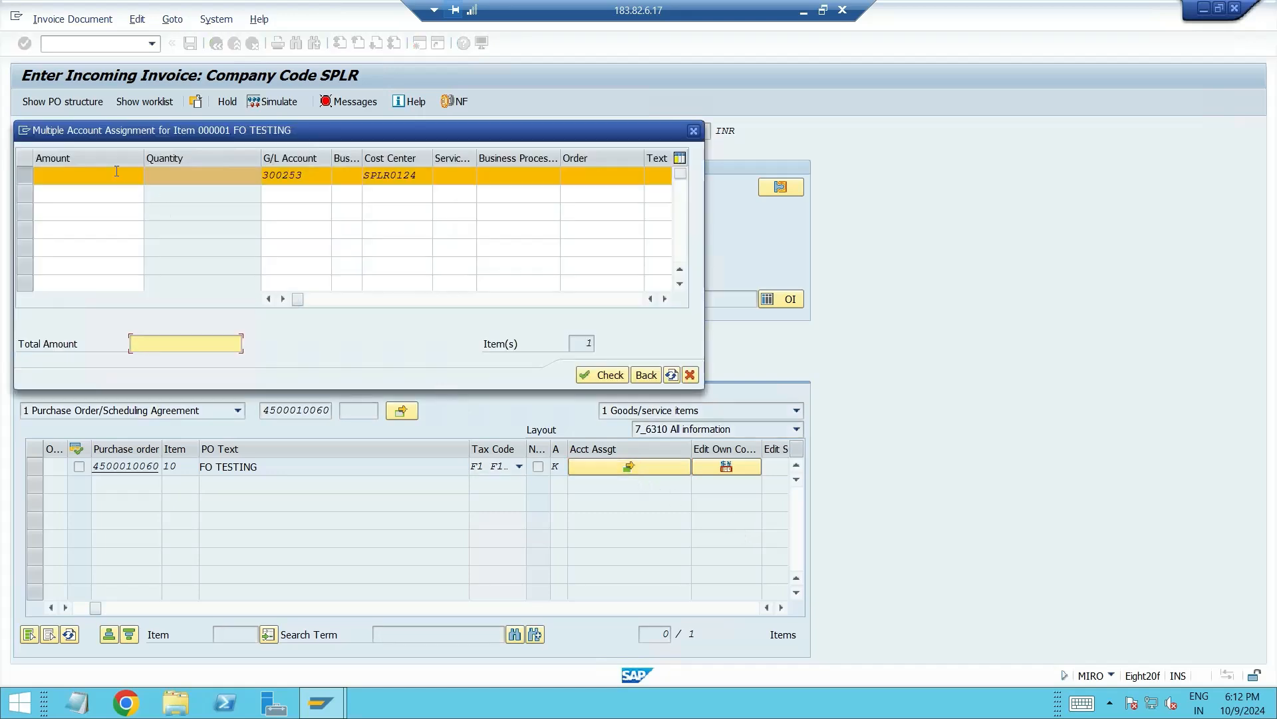
{"action": "left_click", "coordinate": [116, 172]}
{"action": "type", "text": "1000"}
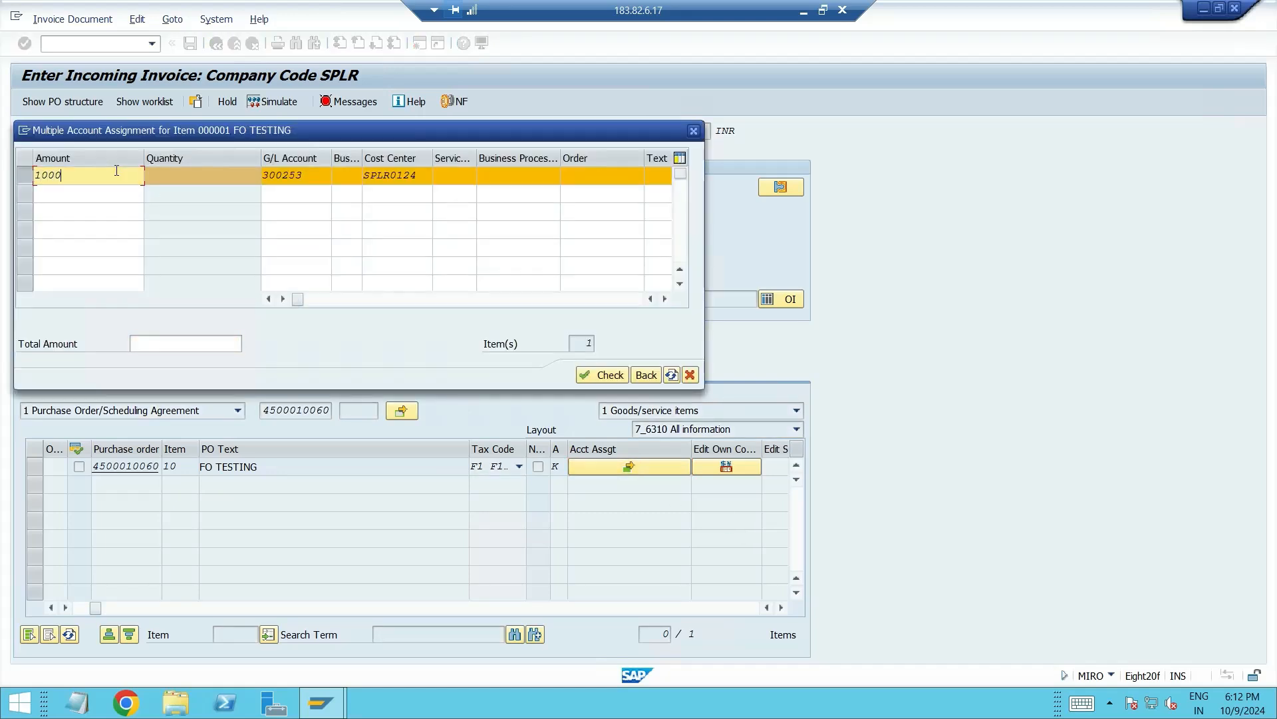
{"action": "key", "text": "Return"}
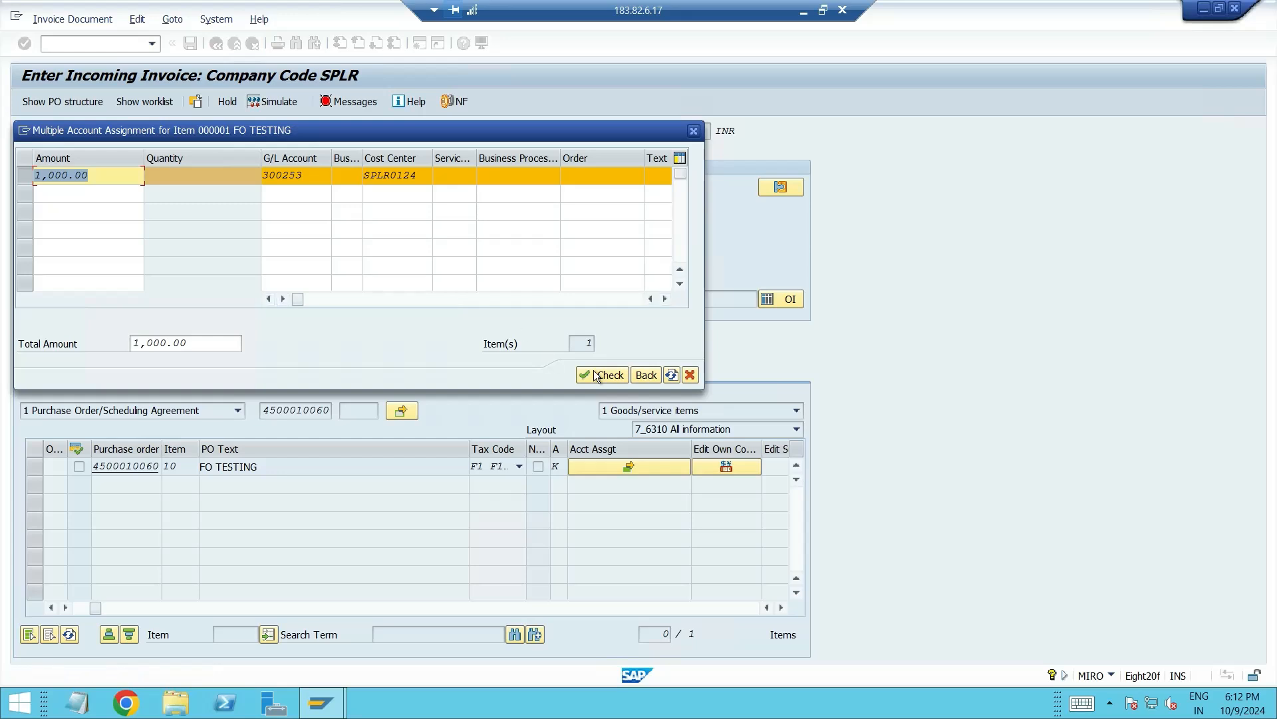
{"action": "left_click", "coordinate": [620, 377]}
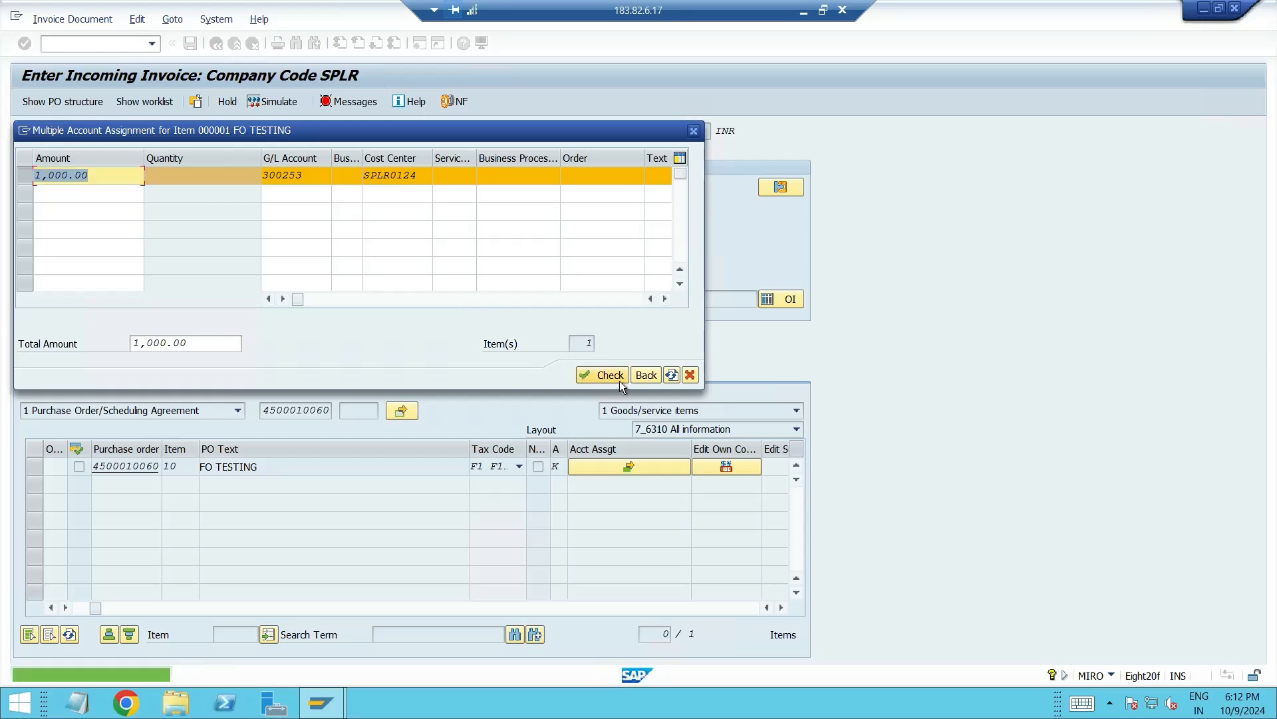
{"action": "left_click", "coordinate": [648, 379]}
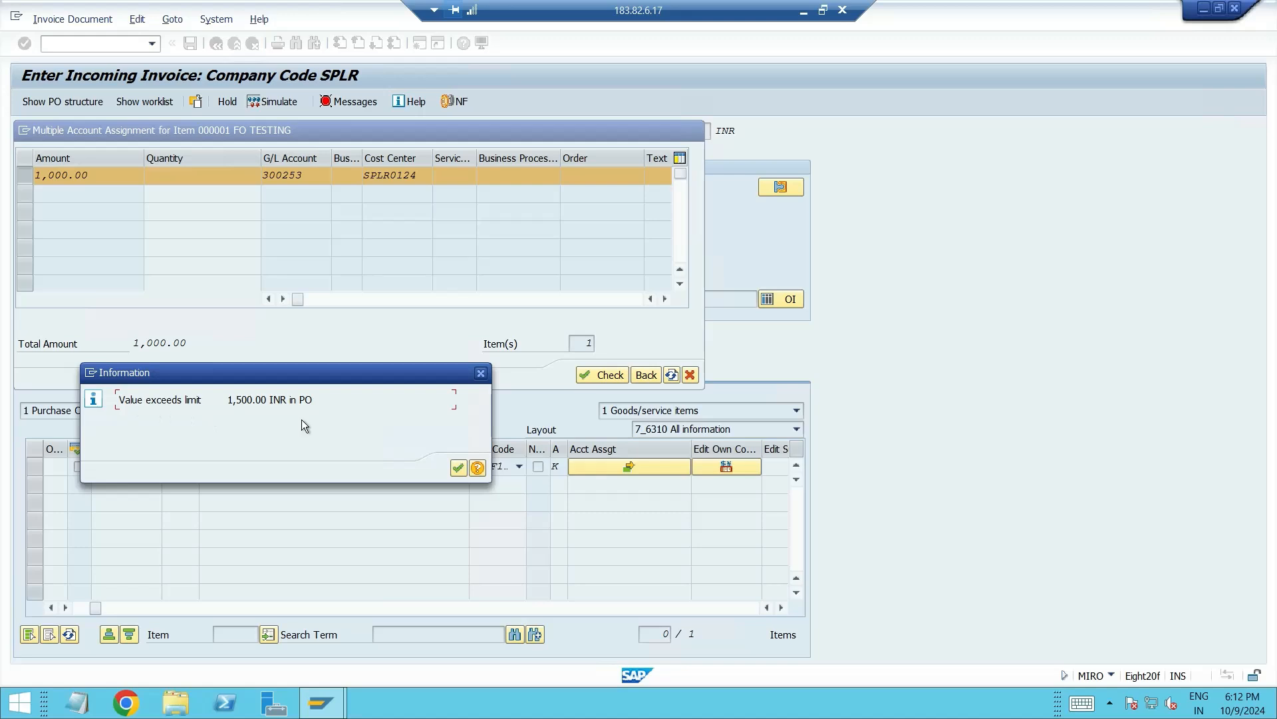
{"action": "left_click", "coordinate": [455, 470]}
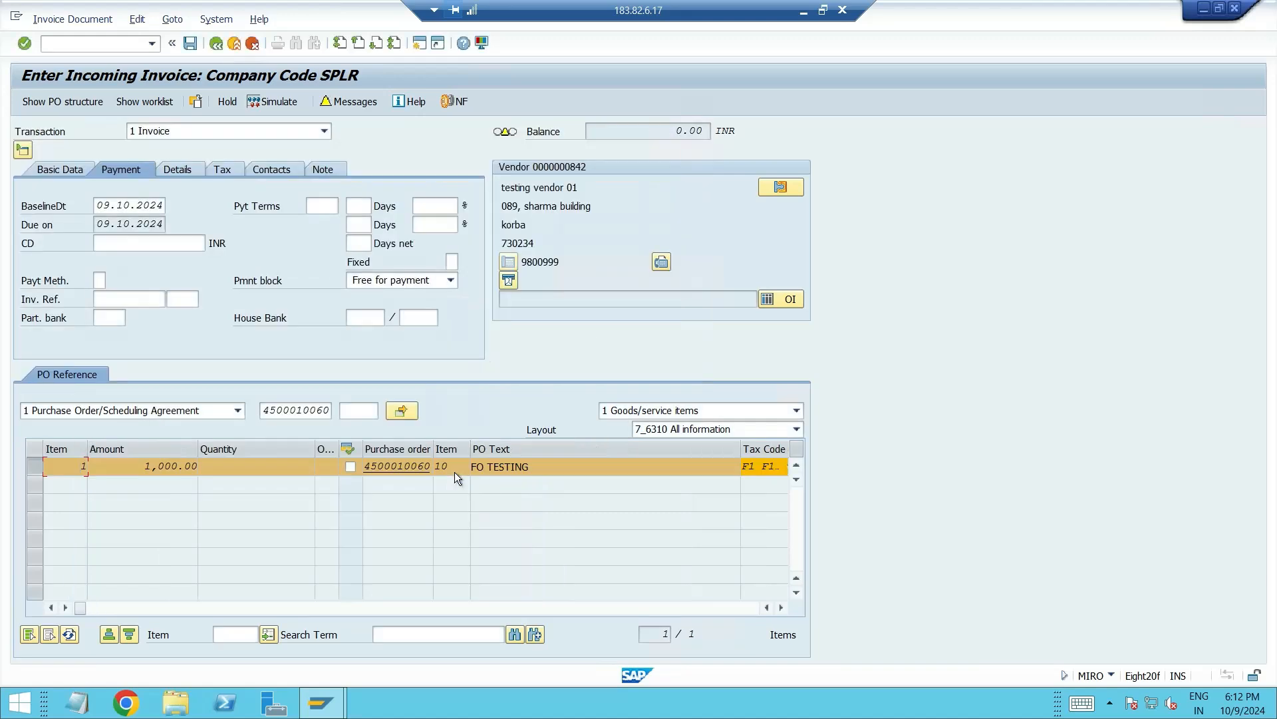
Simulate the invoice document and post it, accepting the tax data as entered.
{"action": "left_click", "coordinate": [267, 104]}
{"action": "key", "text": "Return"}
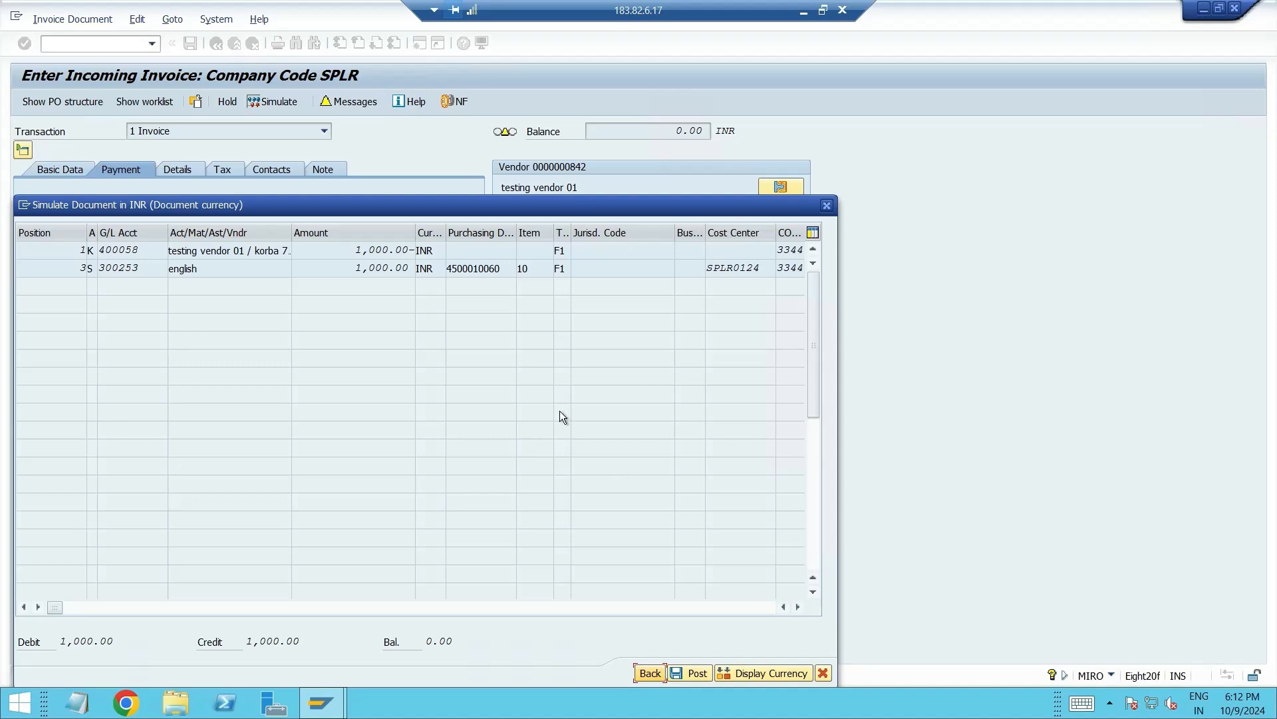
{"action": "left_click", "coordinate": [689, 672]}
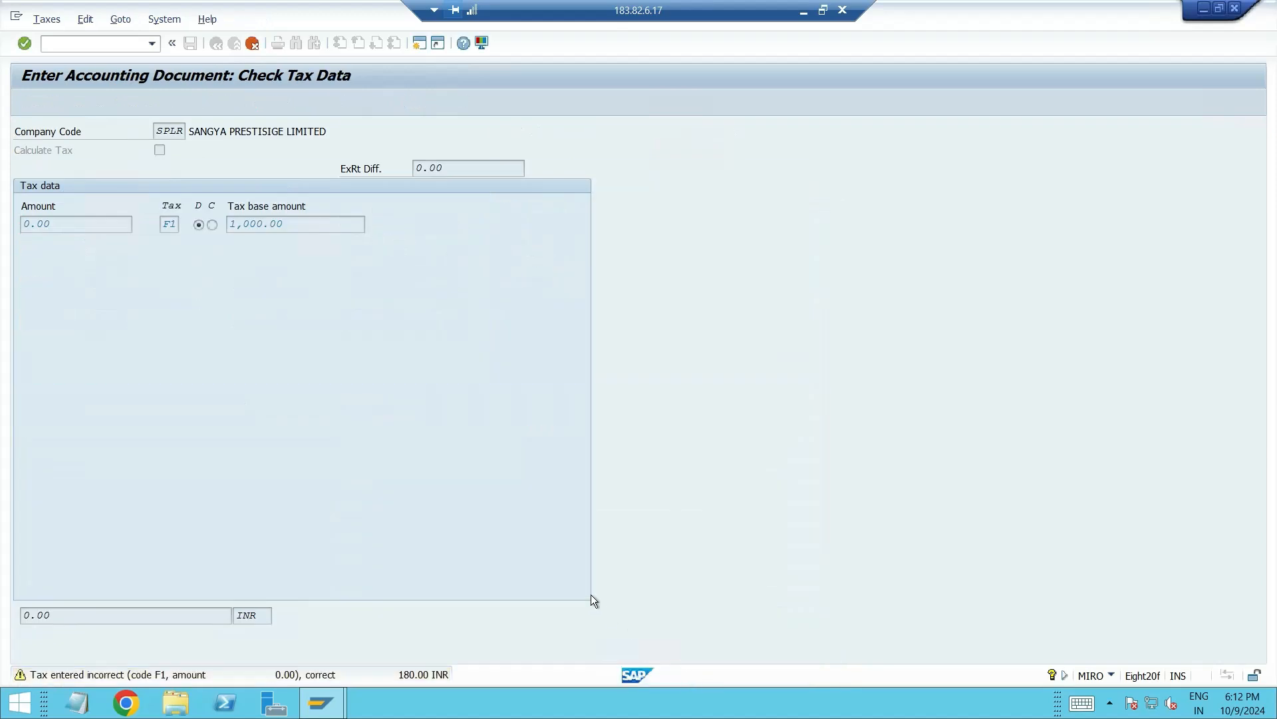
{"action": "key", "text": "Return"}
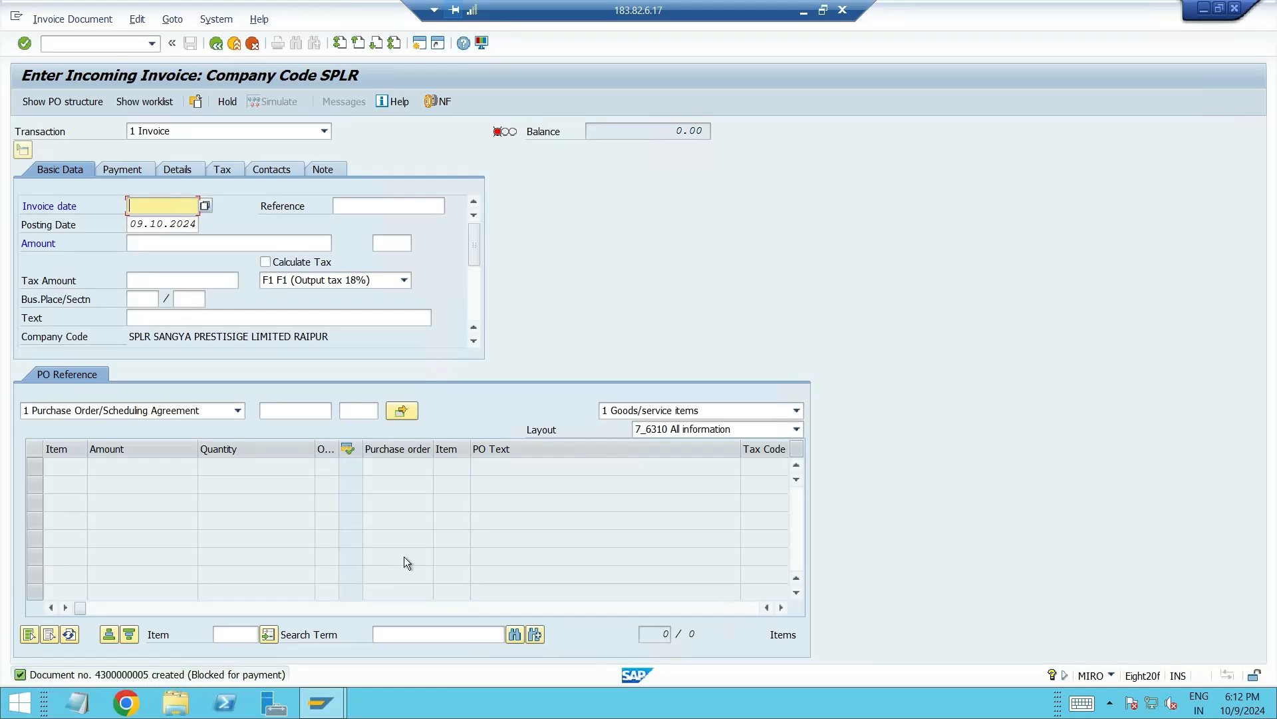
Leave the incoming invoice transaction with /n and return to the SAP Easy Access start screen.
{"action": "left_click", "coordinate": [125, 43]}
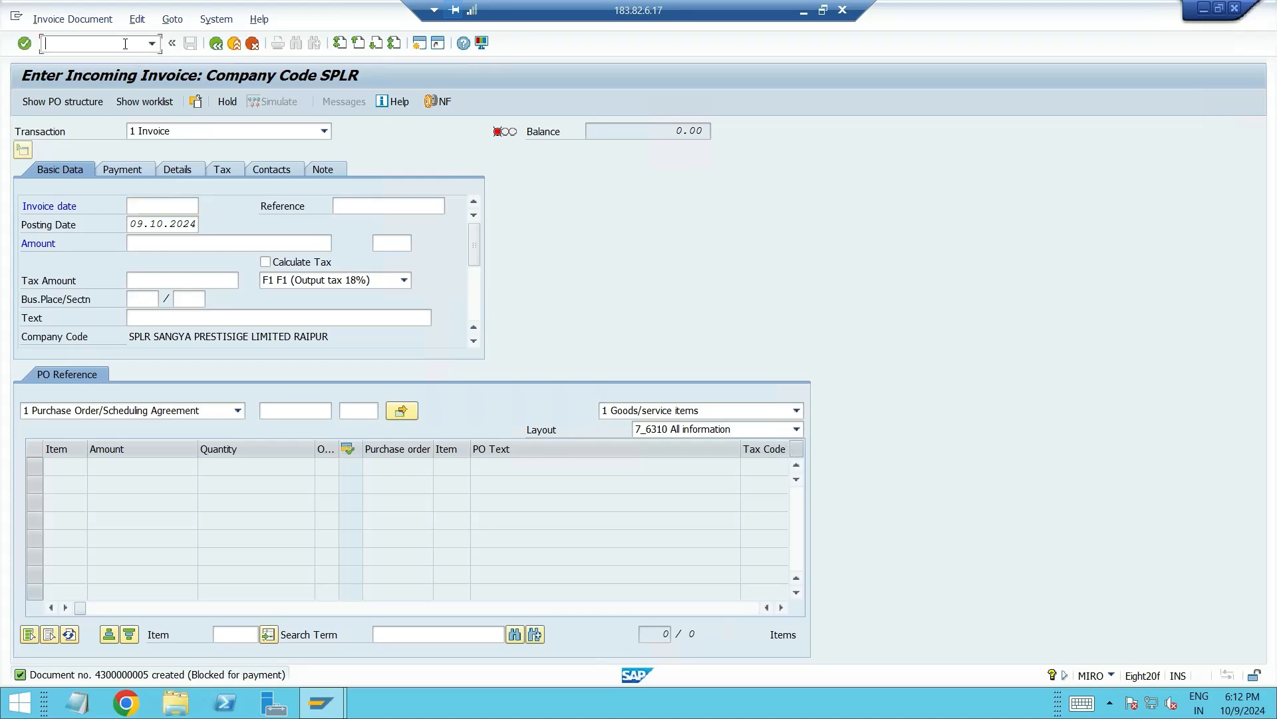
{"action": "type", "text": "/n"}
{"action": "key", "text": "Return"}
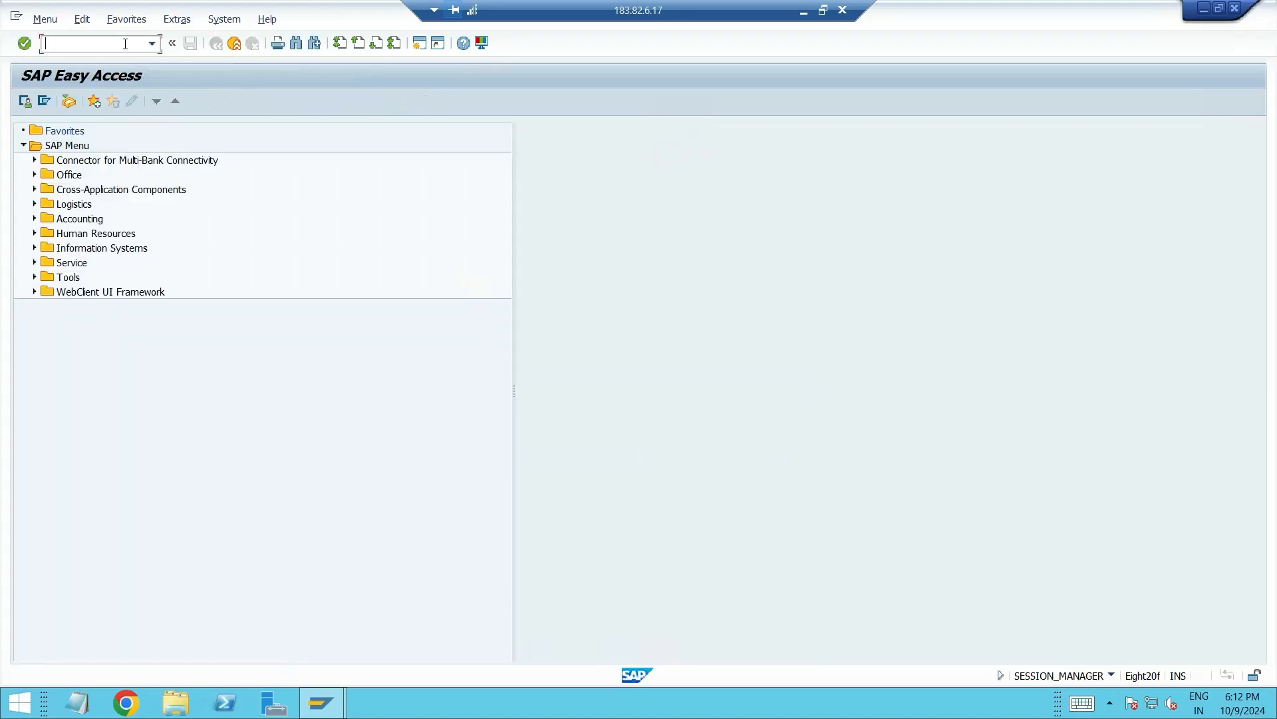